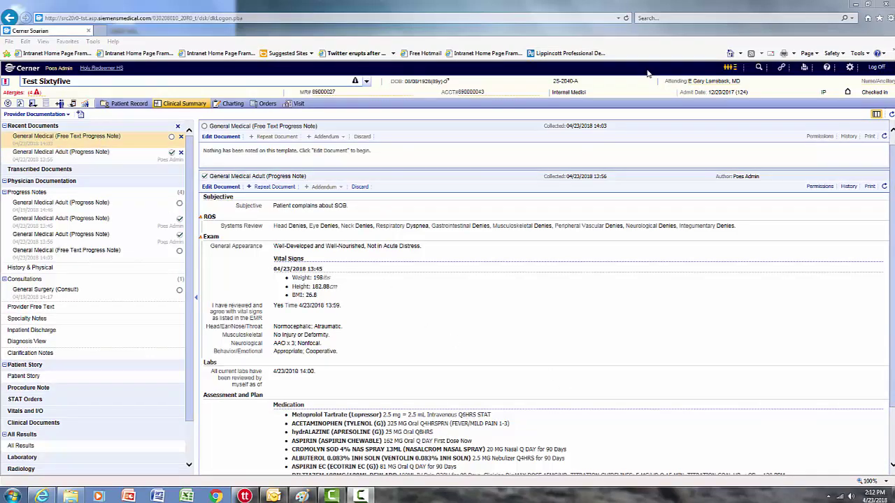
Step: Open the clinical summary of the patient in bed 2040-A from the census and start adding a new document
click(730, 67)
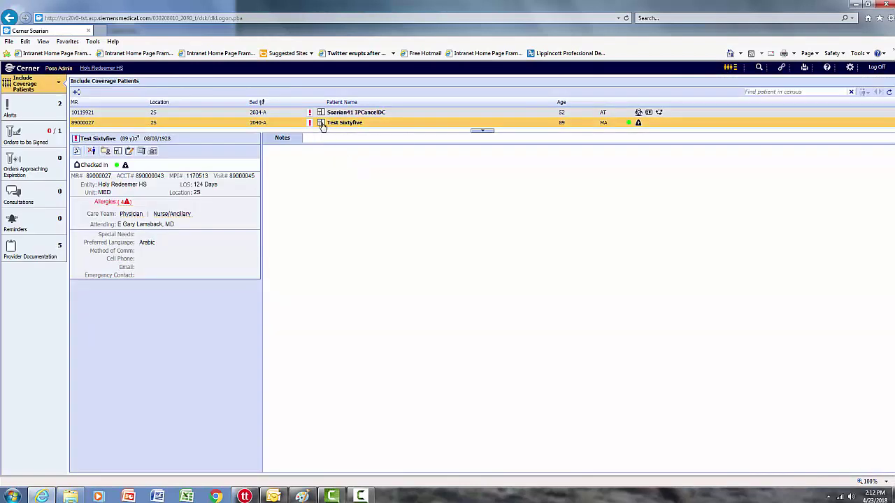
click(322, 123)
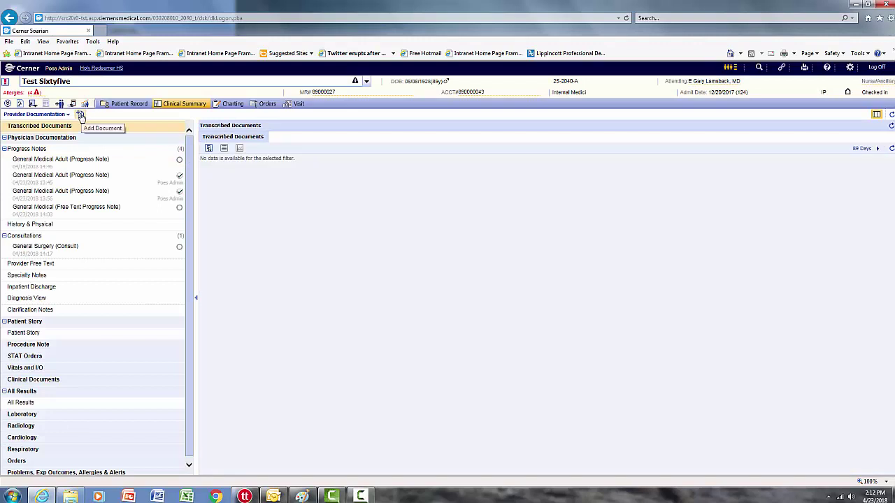
click(81, 114)
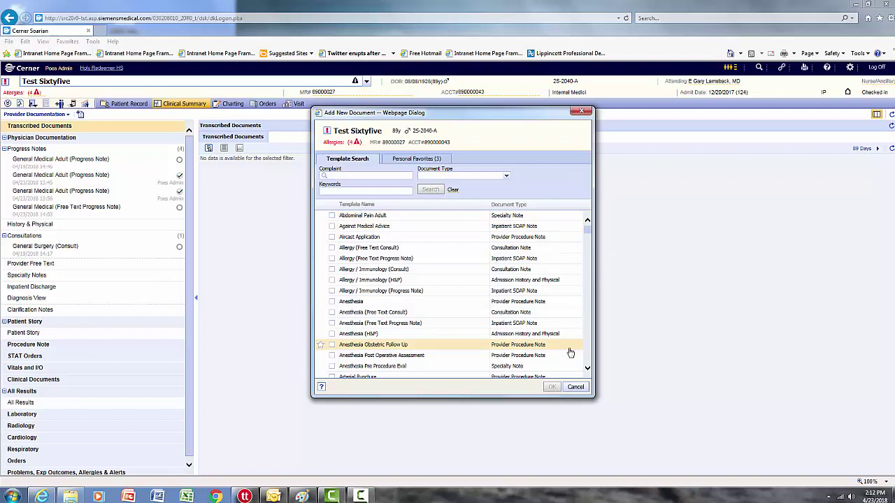
Step: Filter the document templates to Admission History and Physical and search them for the keyword "general"
scroll(588, 235, down, 5)
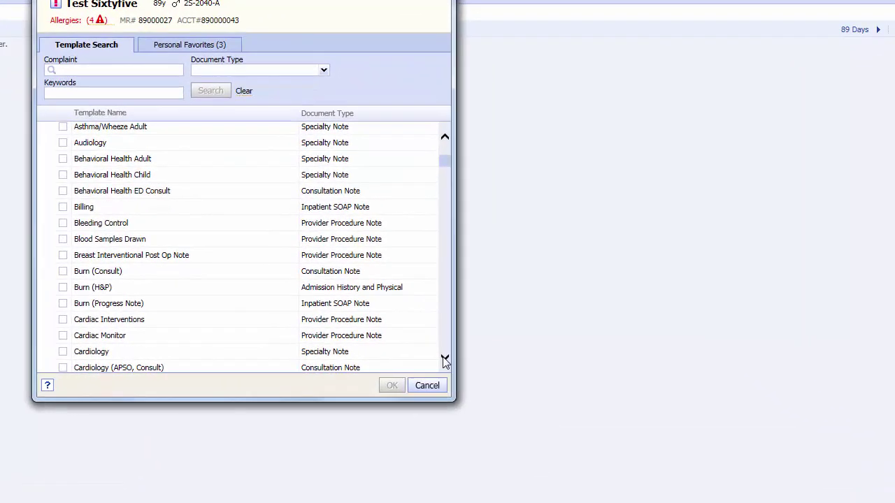
scroll(515, 363, down, 7)
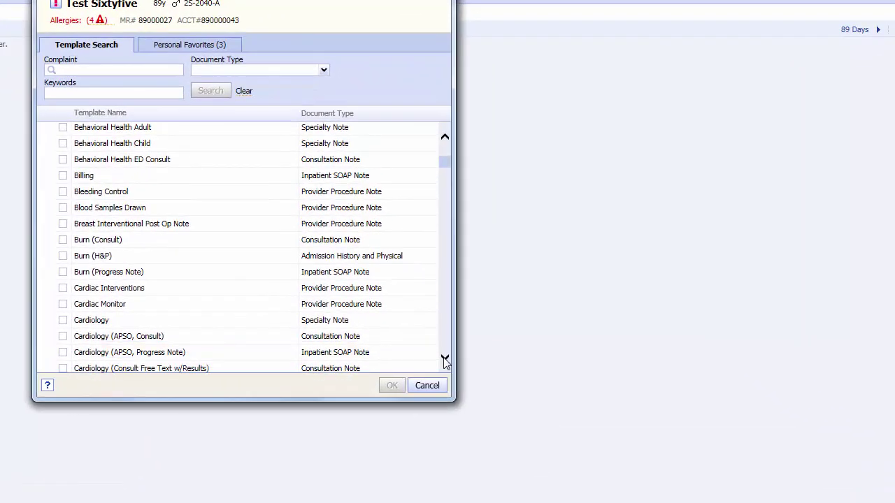
scroll(446, 360, down, 9)
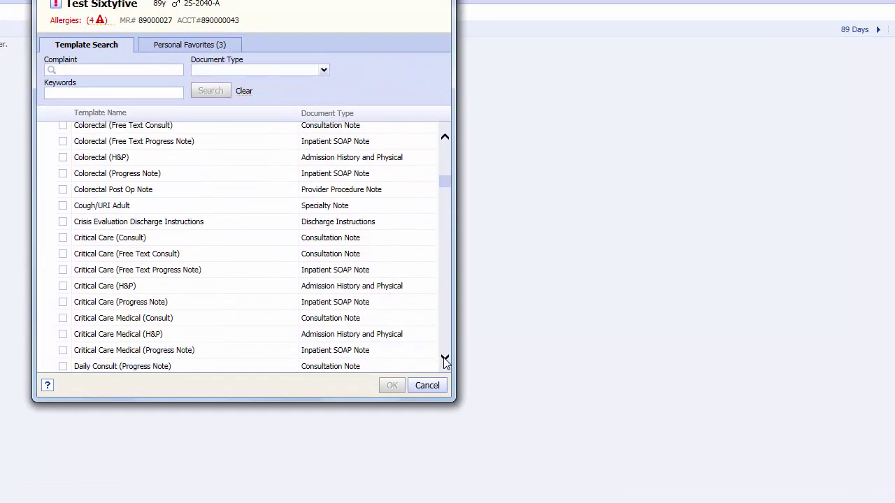
scroll(445, 360, down, 3)
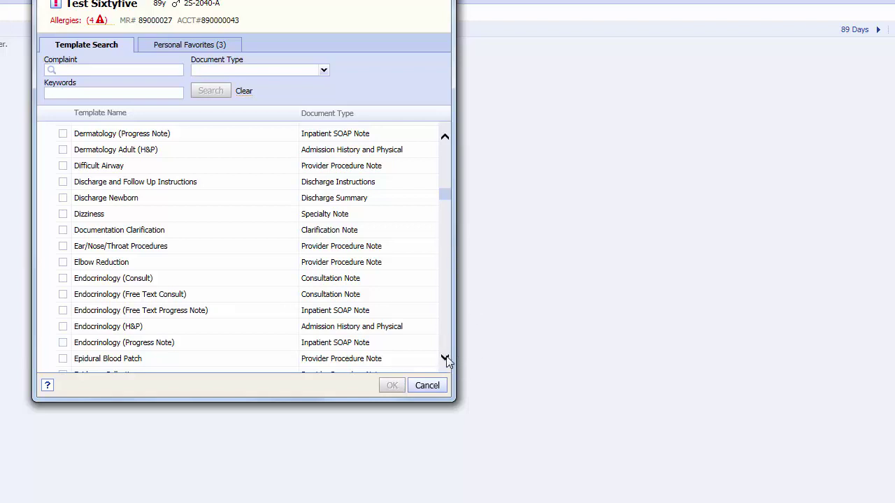
click(323, 73)
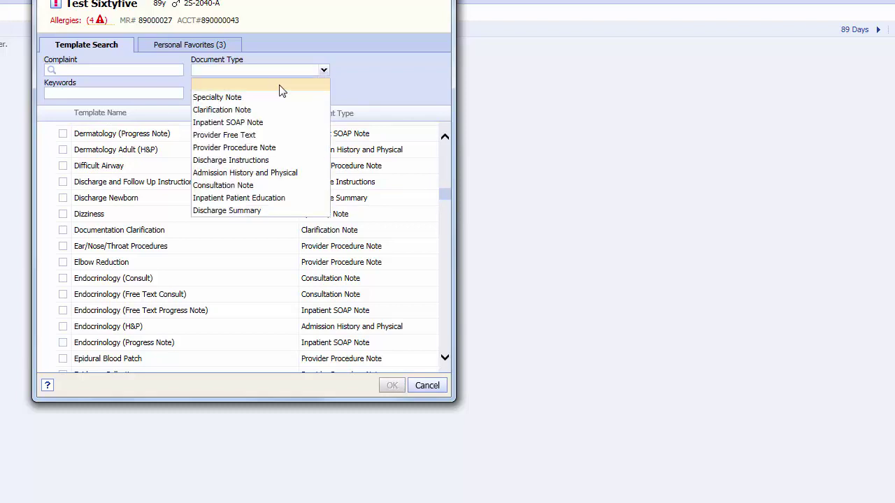
click(256, 177)
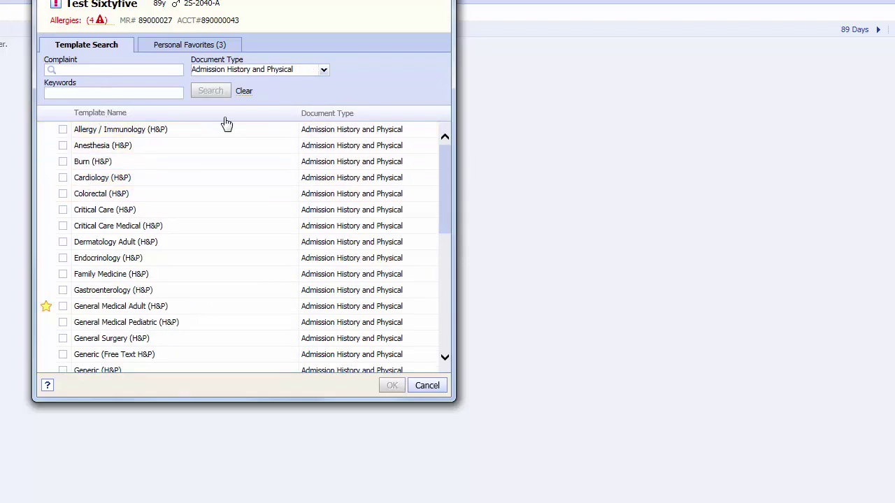
text(general)
click(214, 93)
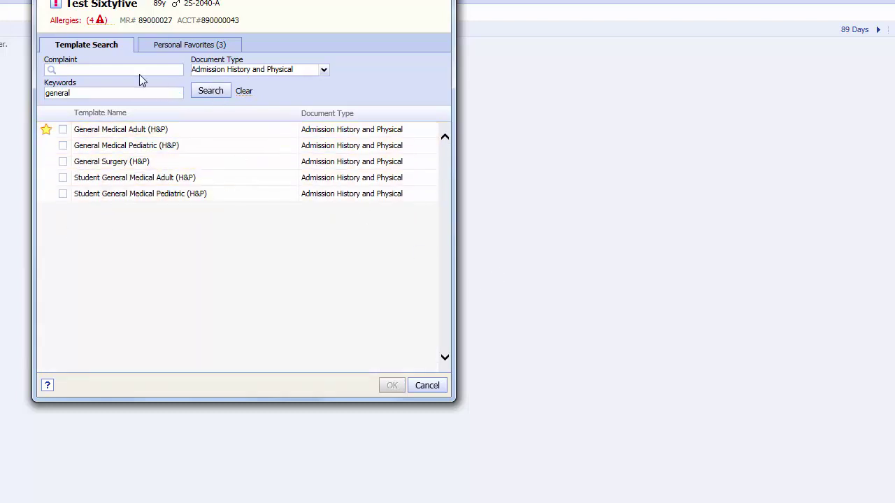
Step: Clear the template search criteria and mark the General Medical Pediatric (Progress Note) template as a personal favorite
click(244, 92)
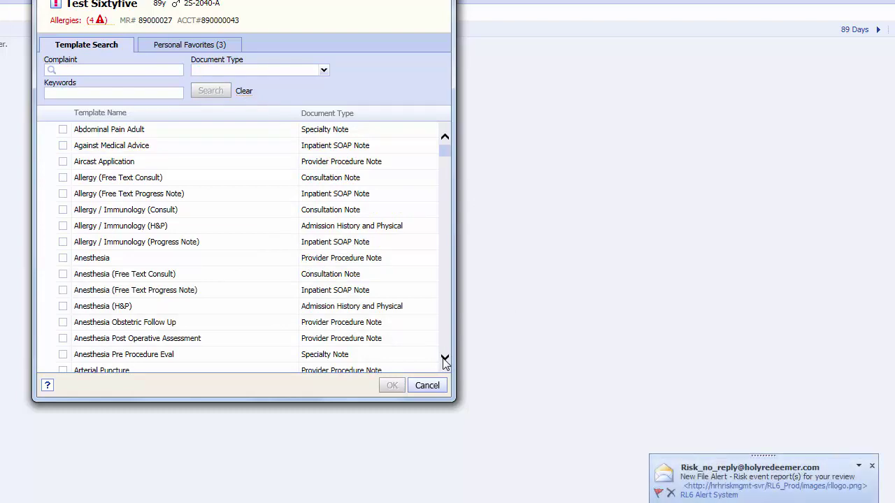
click(444, 358)
click(444, 358)
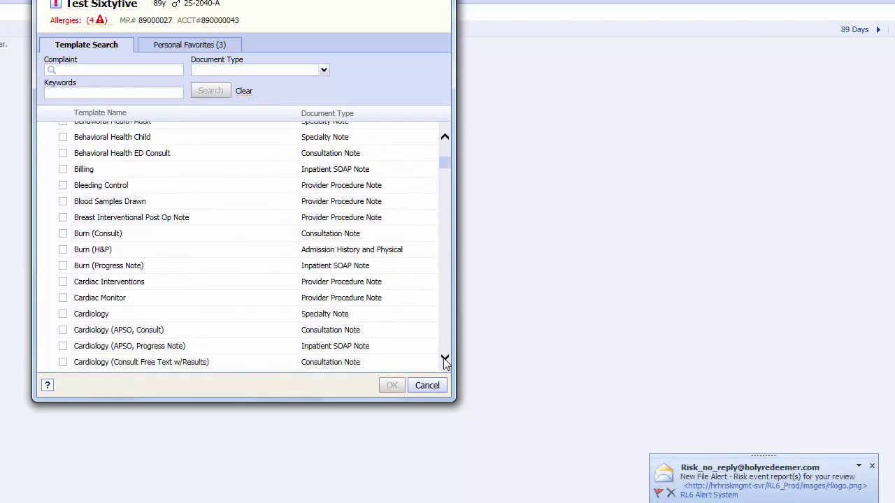
click(445, 358)
click(444, 358)
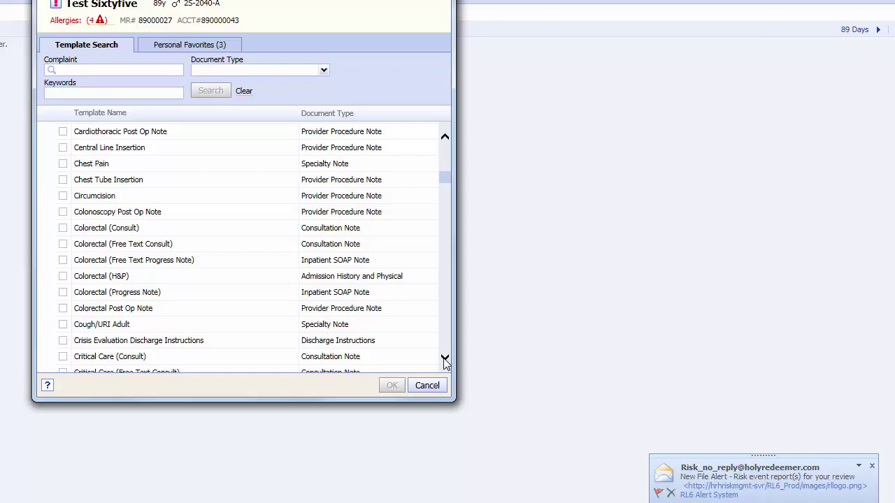
click(444, 359)
click(445, 358)
click(445, 358)
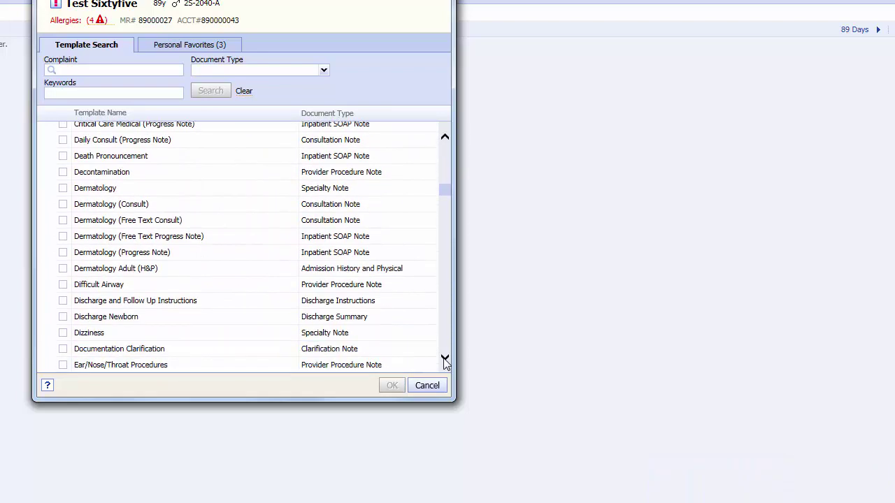
click(444, 359)
click(445, 358)
click(445, 358)
click(444, 359)
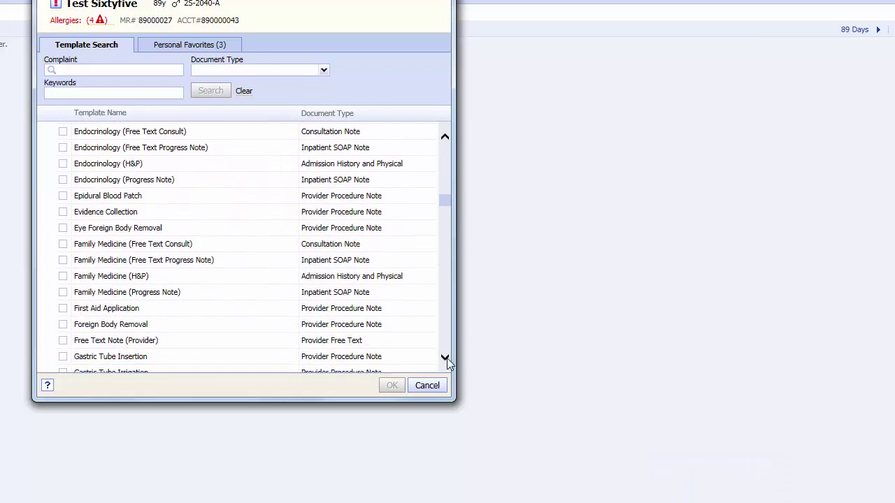
click(444, 358)
click(444, 358)
click(444, 358)
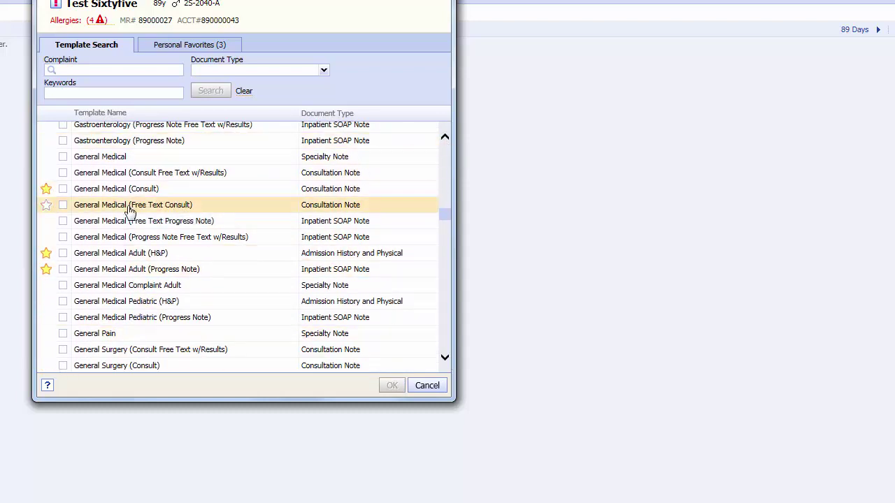
click(46, 190)
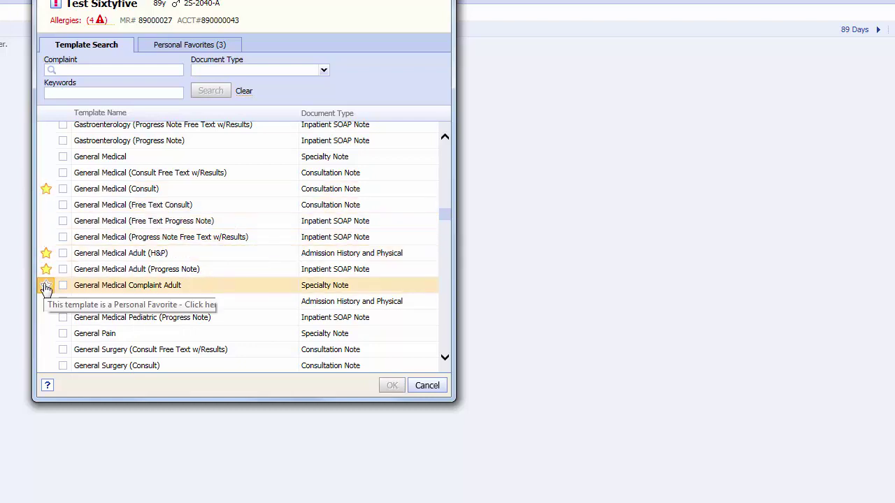
click(48, 322)
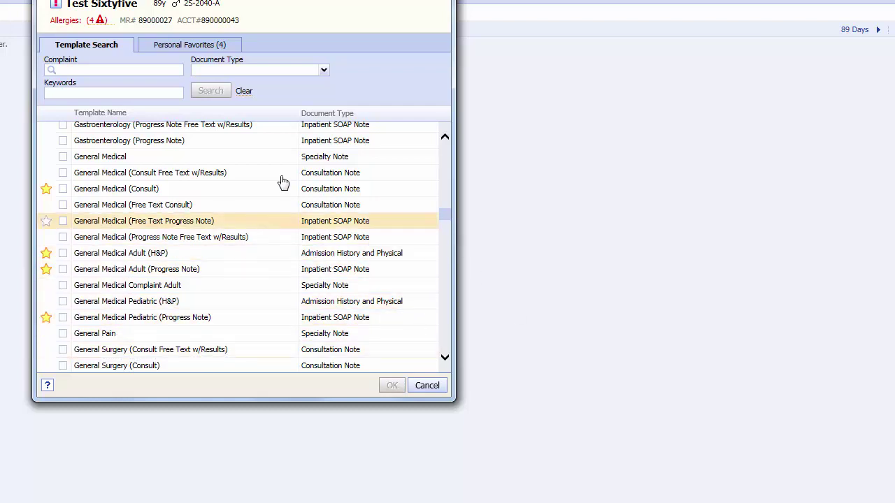
Step: Create a new document from the General Medical Adult (Progress Note) template in the personal favorites
click(180, 47)
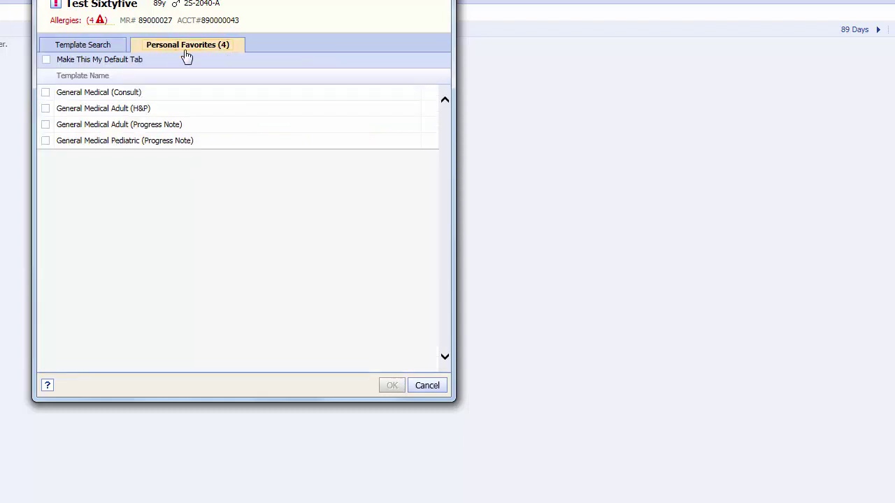
click(46, 126)
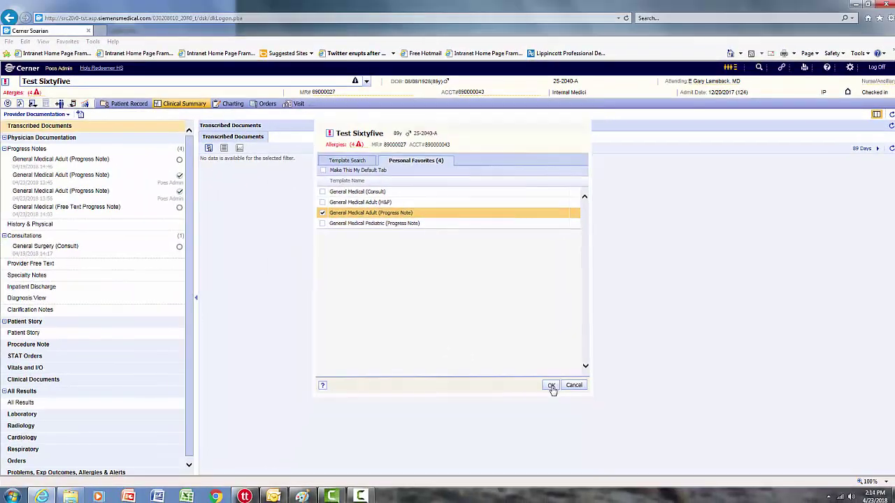
click(536, 387)
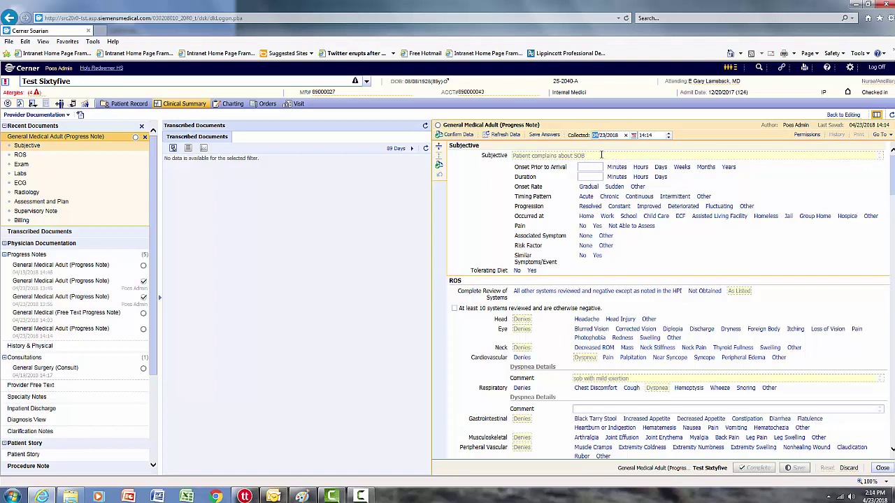
Step: Replace the carried-forward Subjective text with "Chest pain during the night"
click(599, 156)
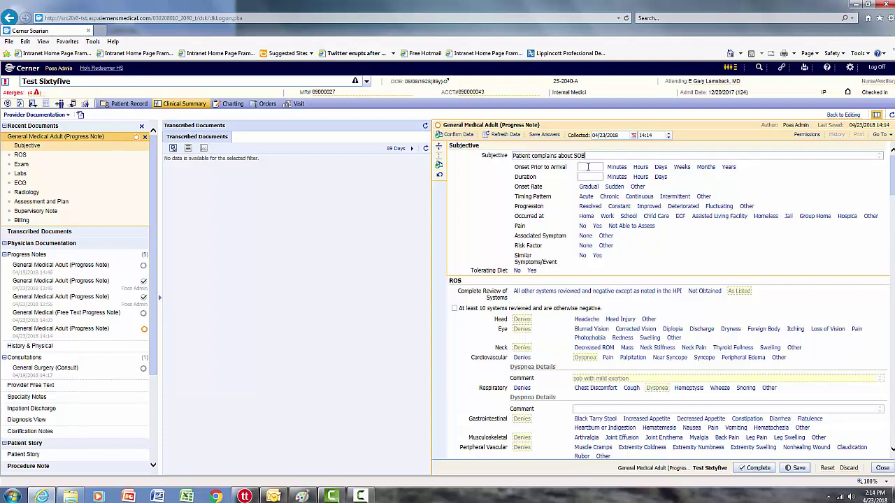
key(BackSpace)
key(BackSpace)
key(BackSpace)
key(BackSpace)
key(BackSpace)
key(BackSpace)
key(BackSpace)
key(BackSpace)
key(BackSpace)
key(BackSpace)
key(BackSpace)
key(BackSpace)
key(BackSpace)
key(BackSpace)
key(BackSpace)
key(BackSpace)
key(BackSpace)
key(BackSpace)
key(BackSpace)
key(BackSpace)
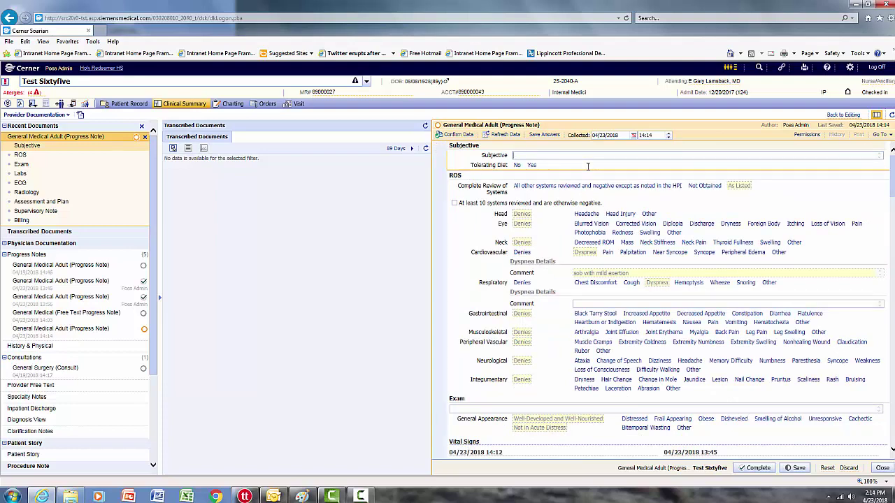
text(Chest pain during the night)
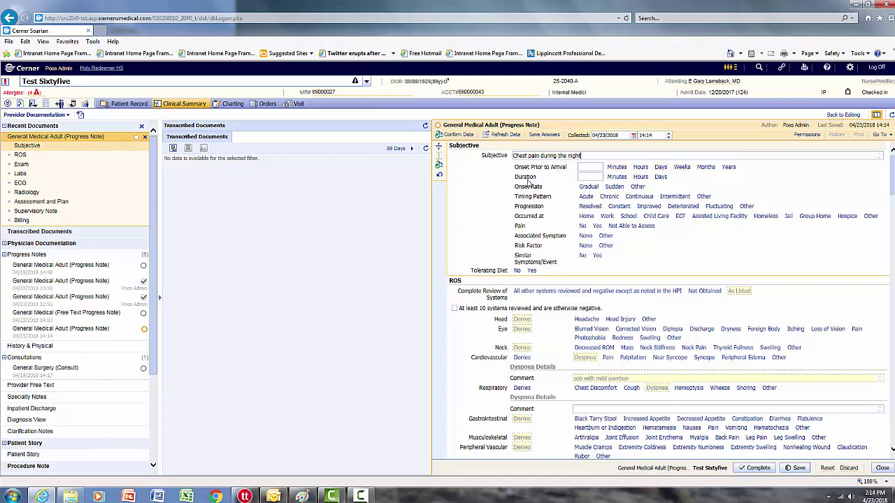
click(615, 187)
click(586, 196)
click(613, 187)
click(586, 197)
mouse_move(892, 179)
mouse_down()
mouse_move(892, 288)
mouse_move(891, 165)
mouse_up()
Step: Try the other Complete Review of Systems answers, dismiss the reminder window, and settle on As Listed
click(603, 291)
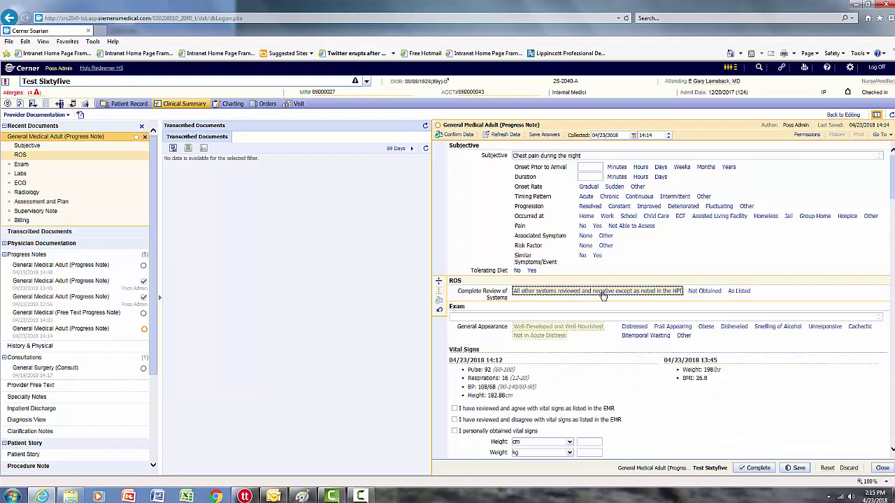
click(700, 293)
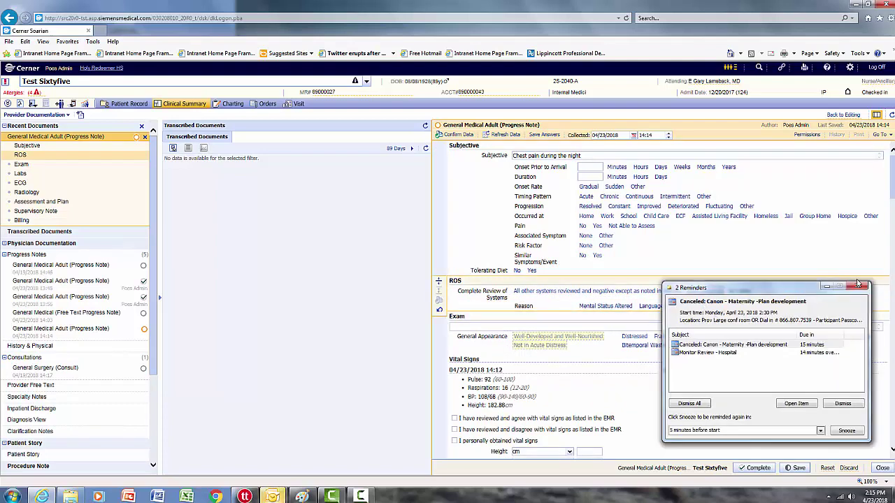
click(857, 286)
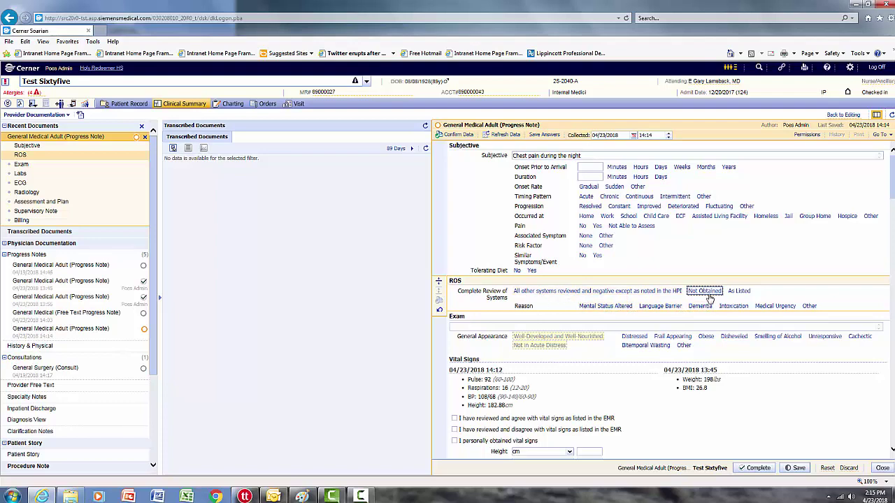
click(738, 292)
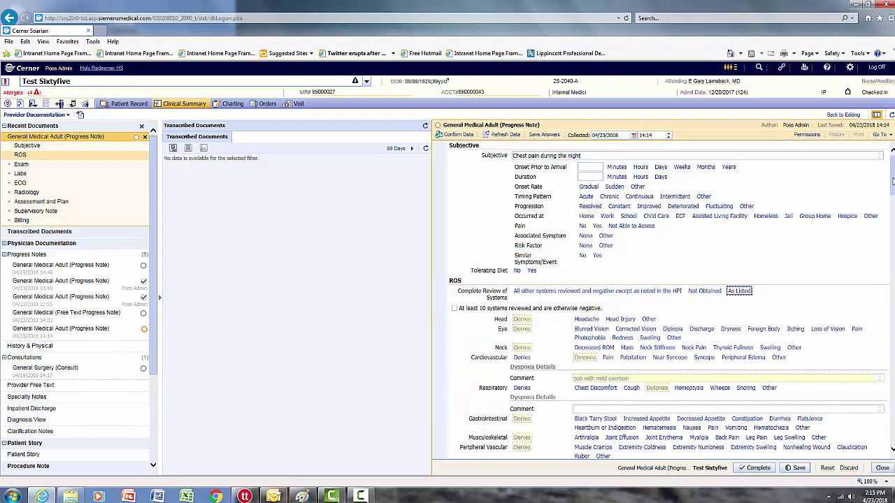
Step: Confirm the carried-forward Denies answers for Head, Eye and Neck in the review of systems
scroll(892, 185, down, 1)
scroll(891, 186, down, 3)
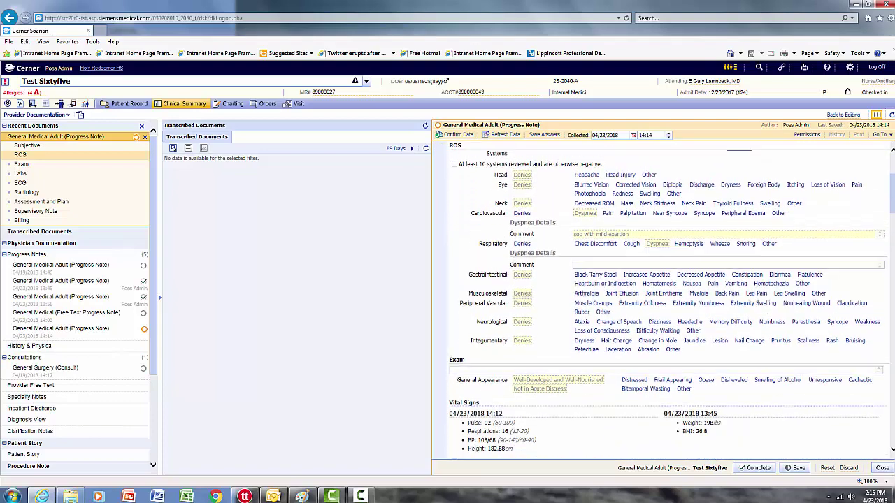
scroll(883, 206, up, 1)
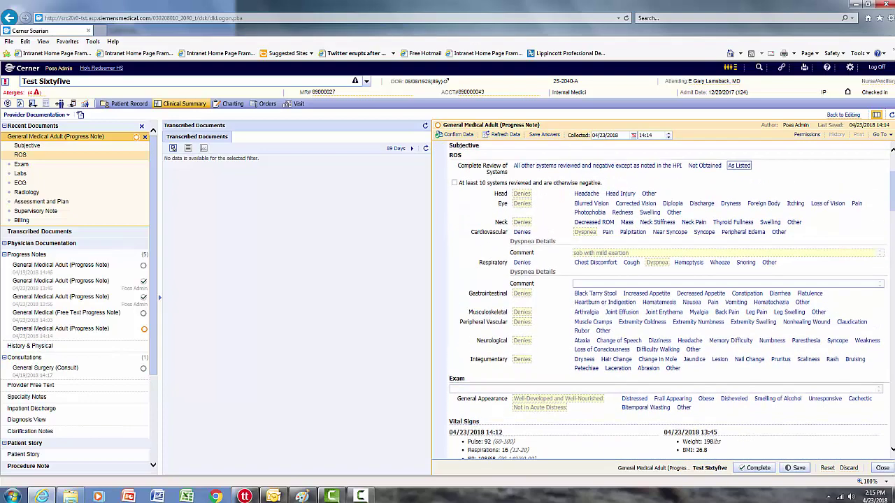
click(521, 195)
click(521, 203)
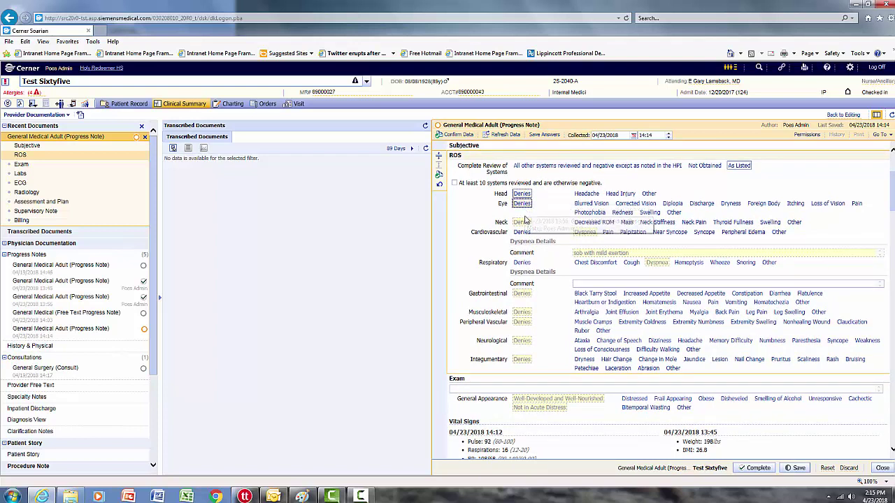
click(523, 222)
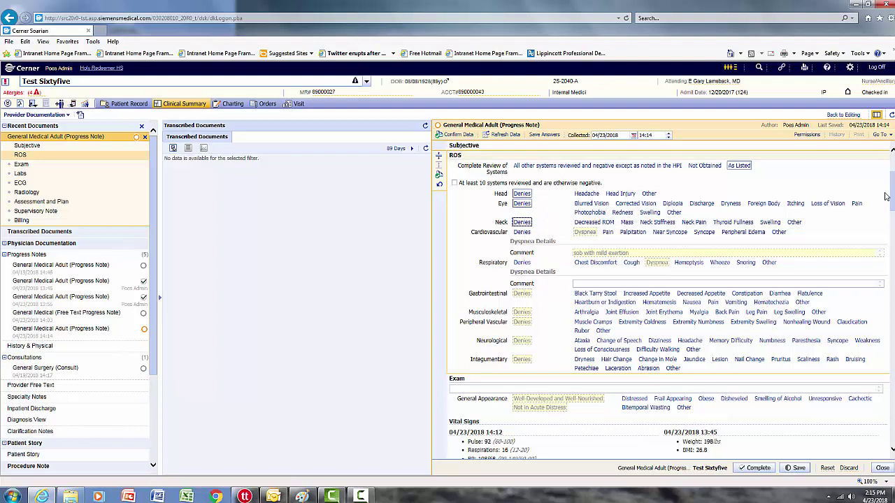
Step: Try other General Appearance answers in the Exam section and settle on Frail Appearing and Unresponsive, with Well-Developed and Well-Nourished cleared
scroll(892, 190, down, 3)
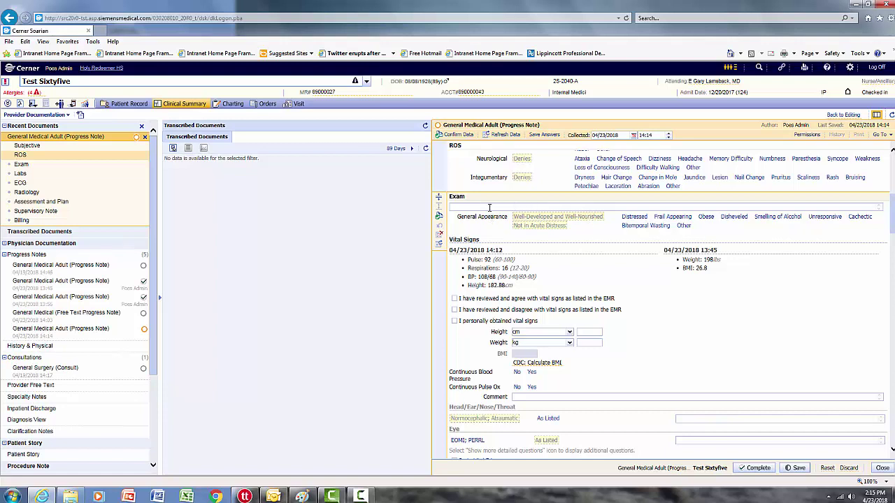
click(491, 207)
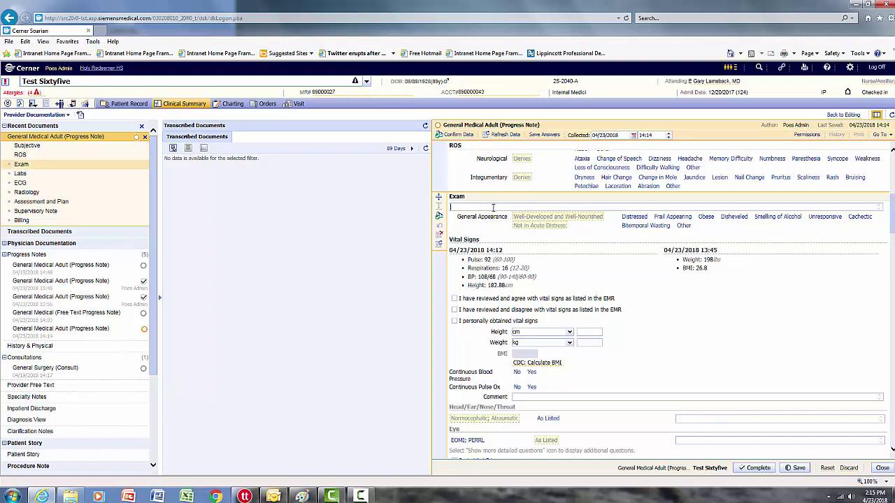
click(557, 221)
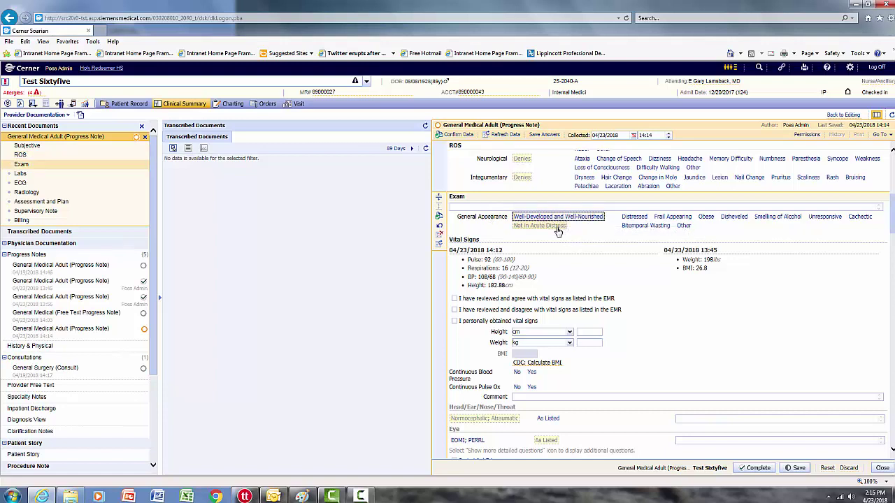
click(640, 219)
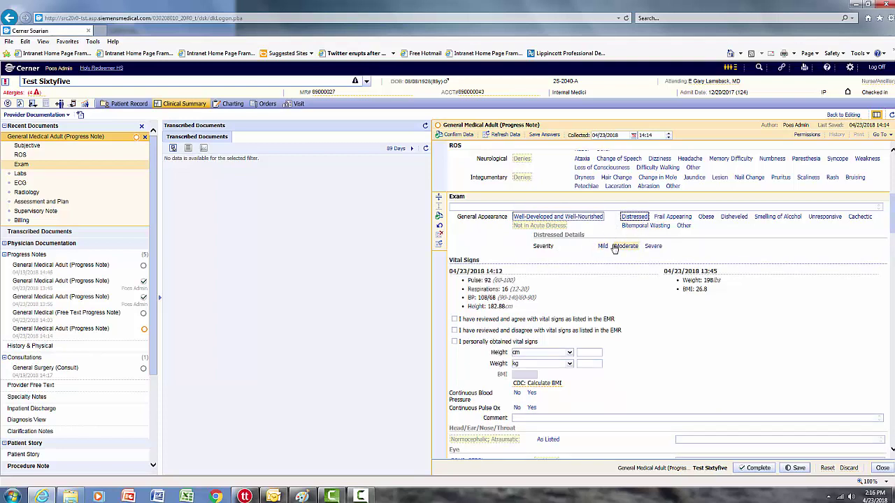
click(669, 218)
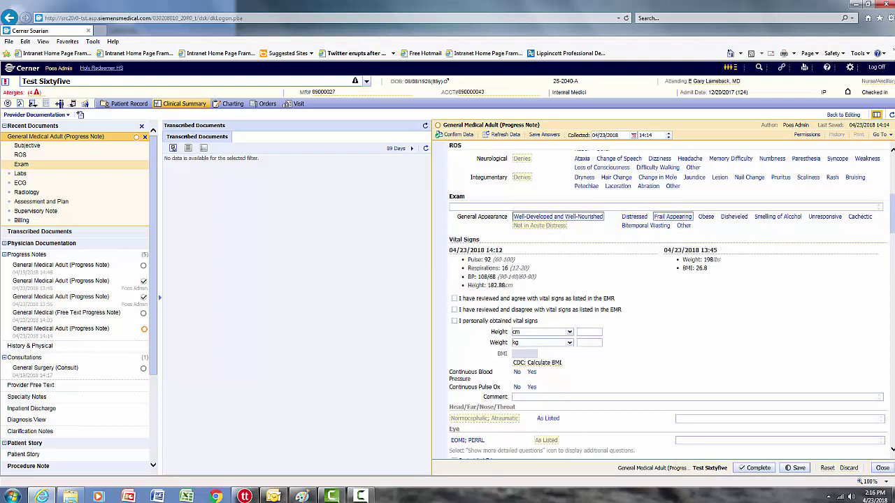
click(825, 216)
click(590, 218)
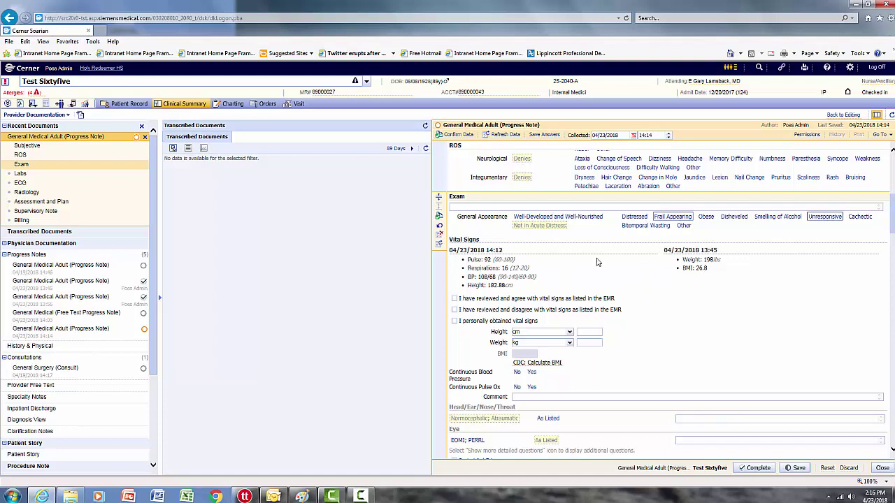
Step: Try the reviewed-and-agree vital signs statement with the current date and time, and mark the vital signs as personally obtained instead
click(454, 299)
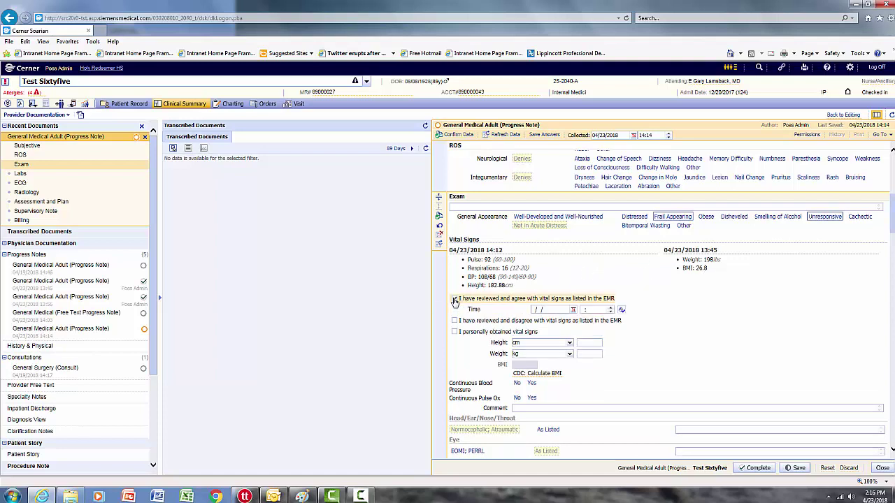
click(621, 311)
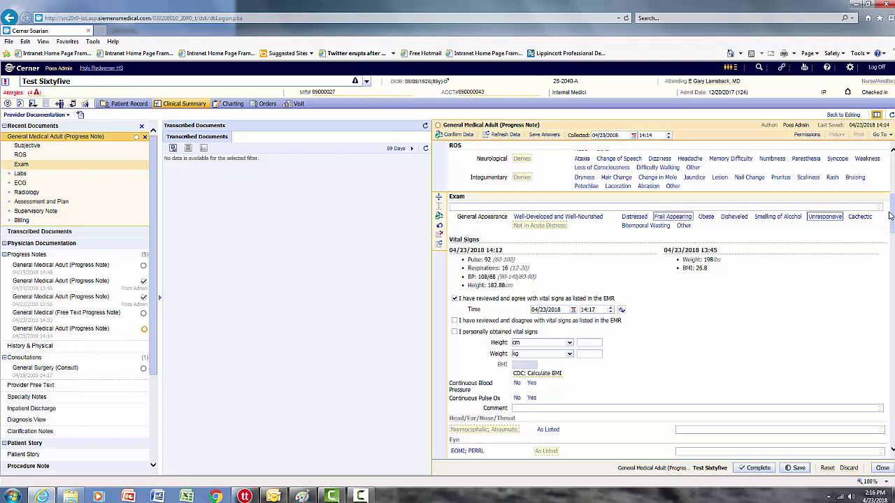
click(455, 299)
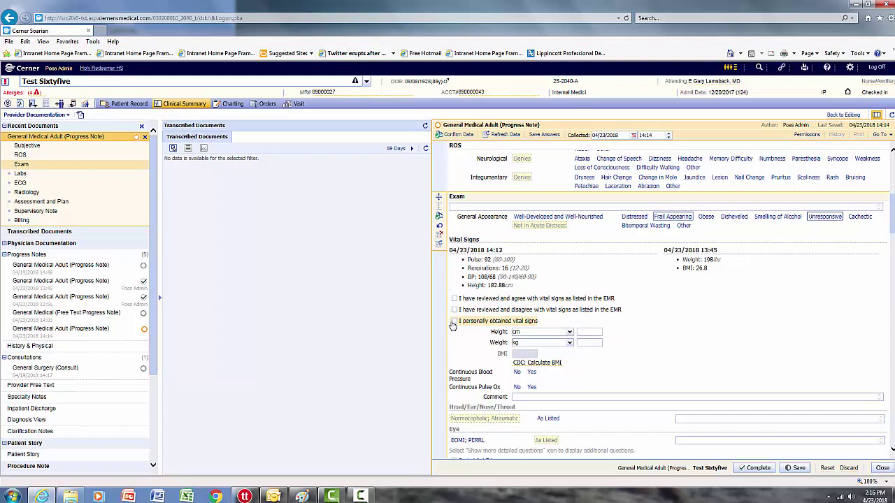
click(454, 322)
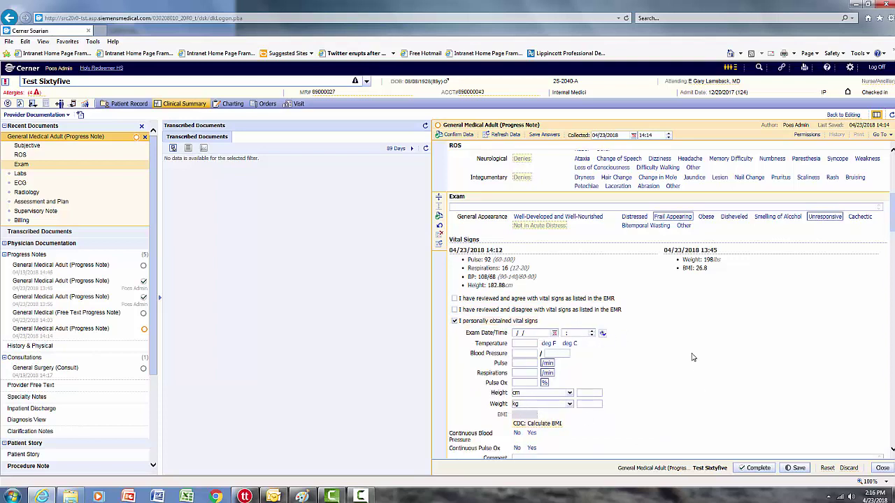
Step: Set the exam answers to Normocephalic; Atraumatic for Head/Ear/Nose/Throat, EOMI; PERRL for Eye, and No JVD; No Bruits for Neck
scroll(882, 261, down, 4)
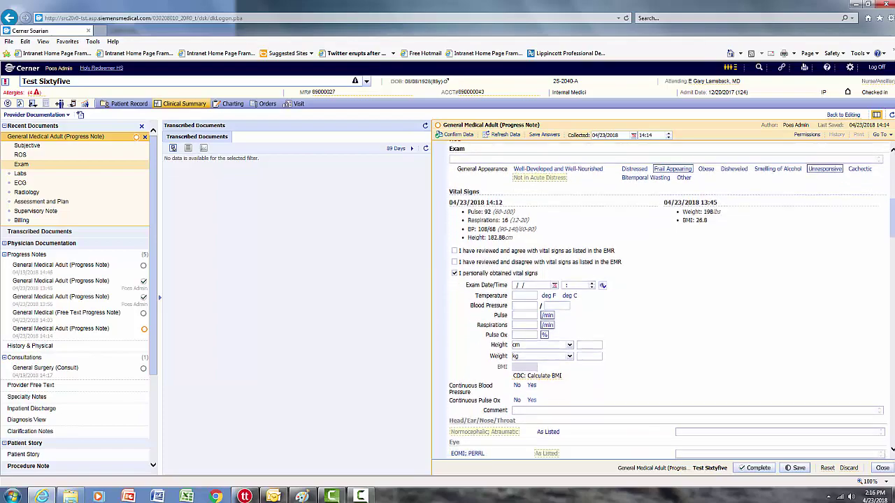
scroll(817, 235, down, 6)
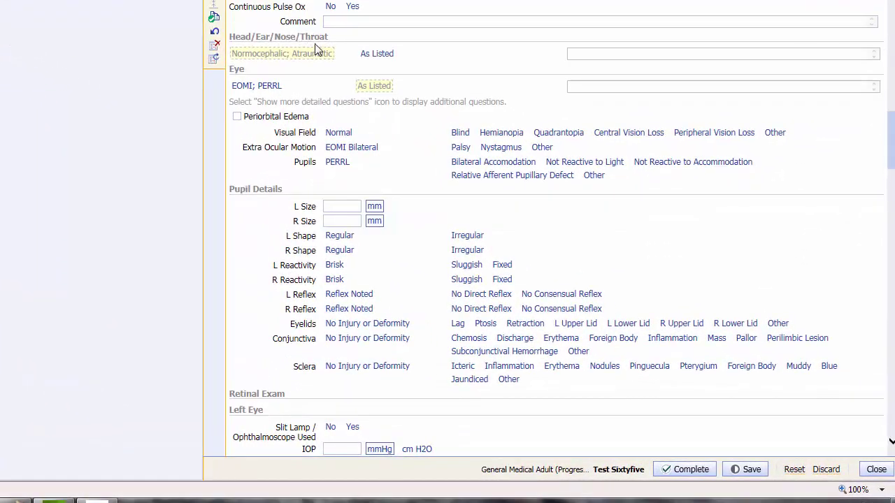
mouse_move(294, 62)
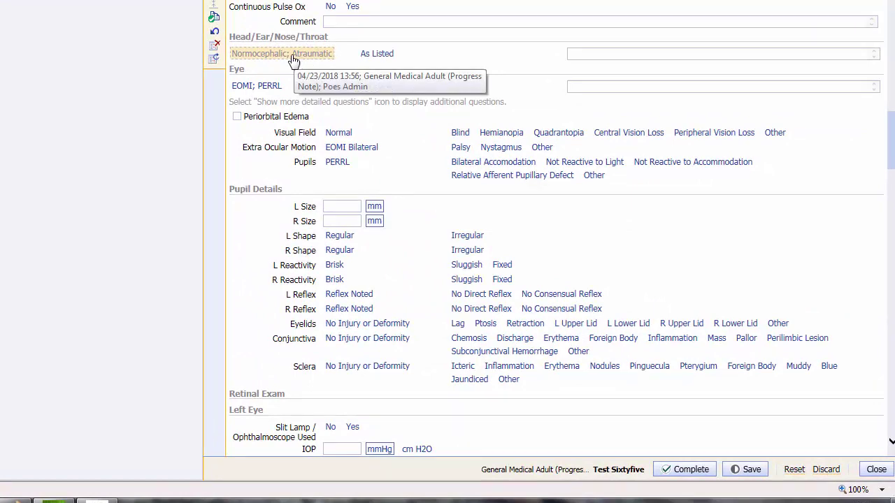
click(293, 60)
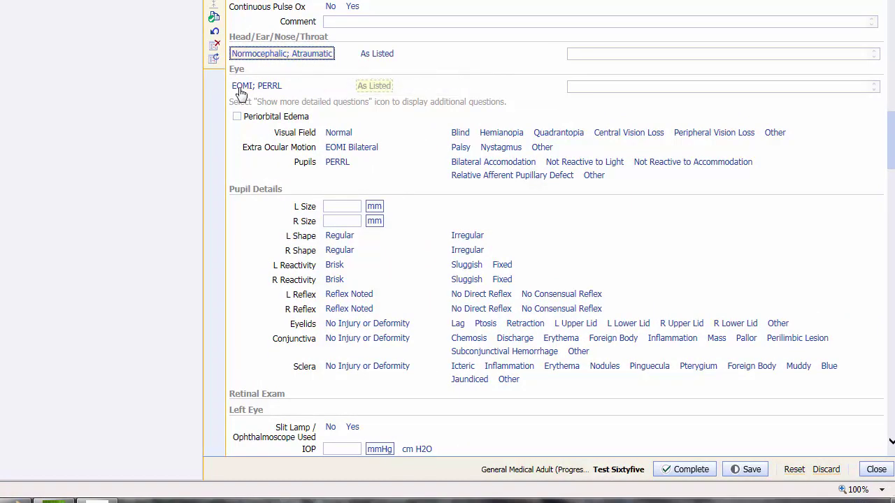
click(277, 91)
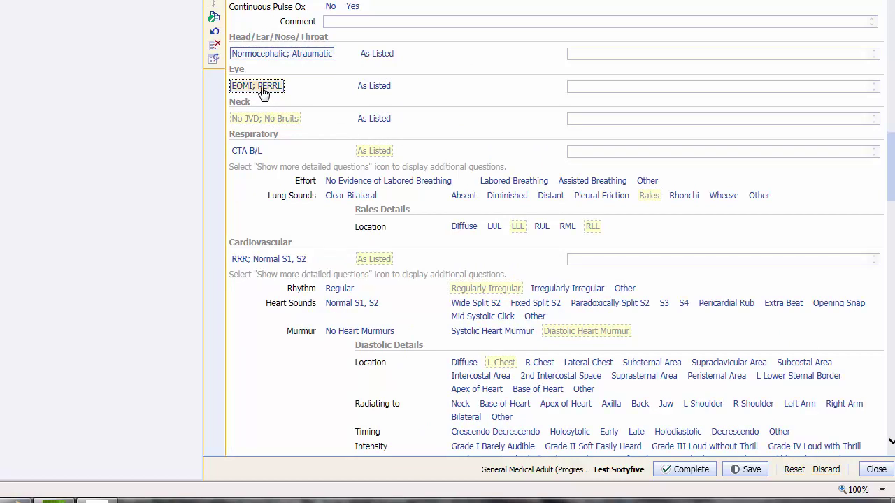
click(280, 122)
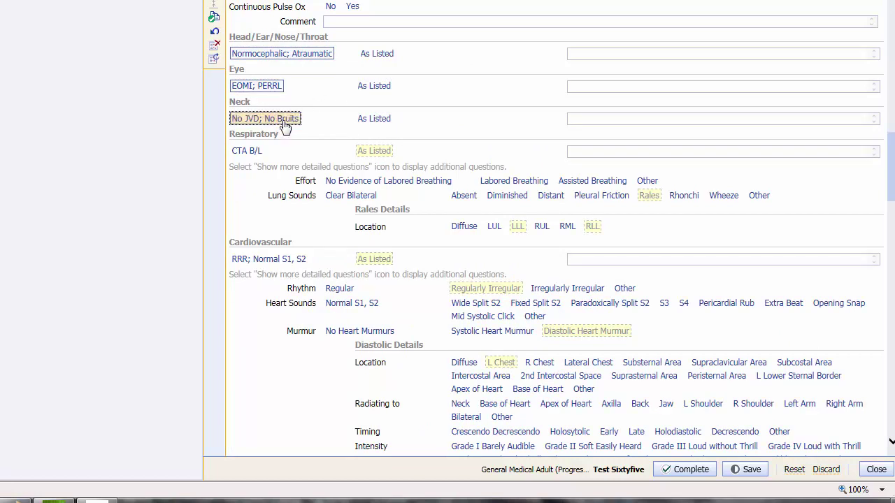
Step: Try CTA B/L for the Respiratory exam and settle on As Listed, with No Evidence of Labored Breathing and Diminished lung sounds
click(243, 155)
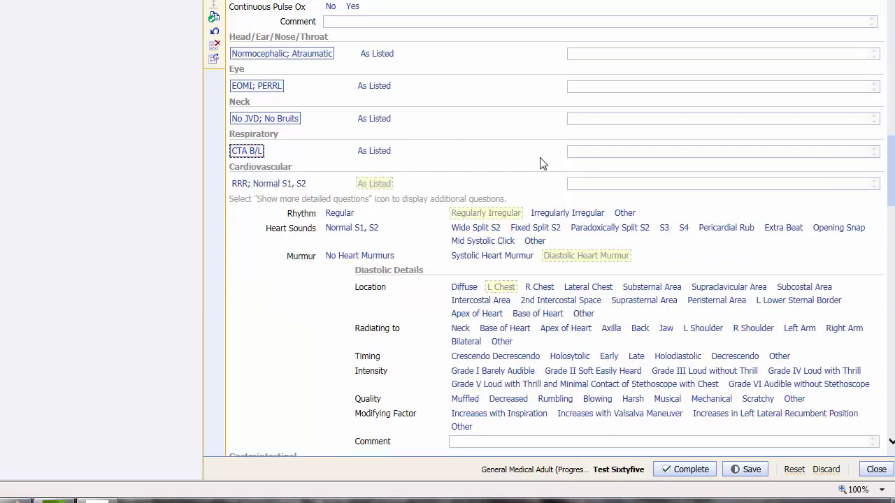
click(574, 152)
click(385, 153)
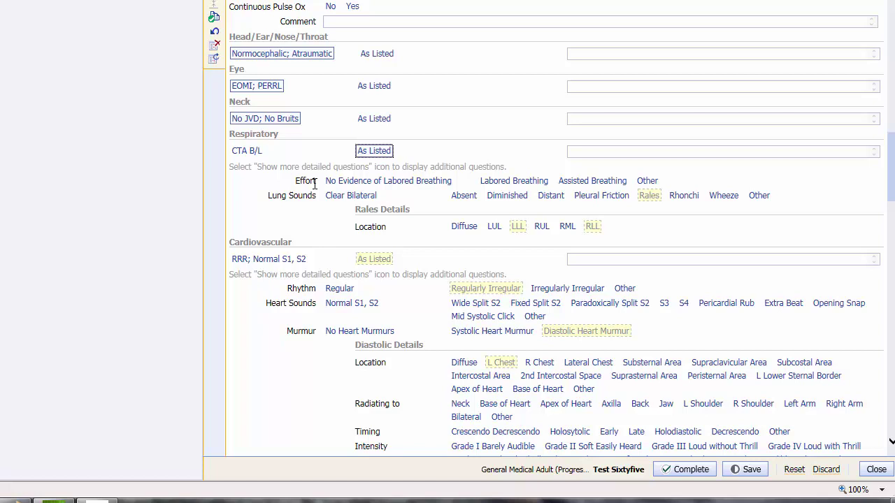
click(402, 188)
click(402, 183)
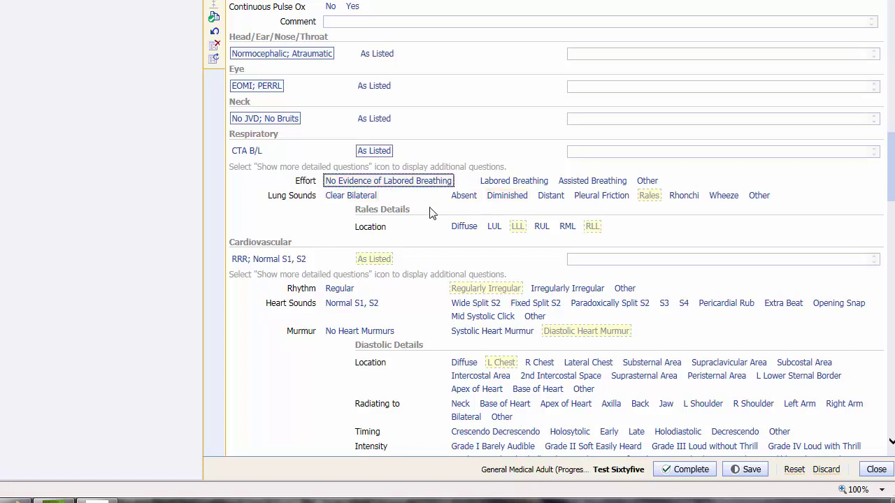
click(521, 199)
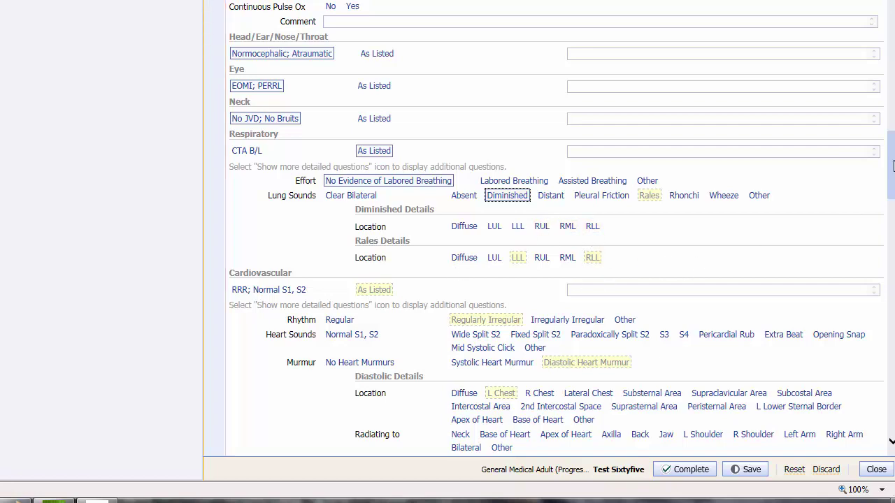
Step: Try the carried-forward As Listed answer for the Cardiovascular exam and settle on RRR; Normal S1, S2, ready for a comment
scroll(893, 165, down, 3)
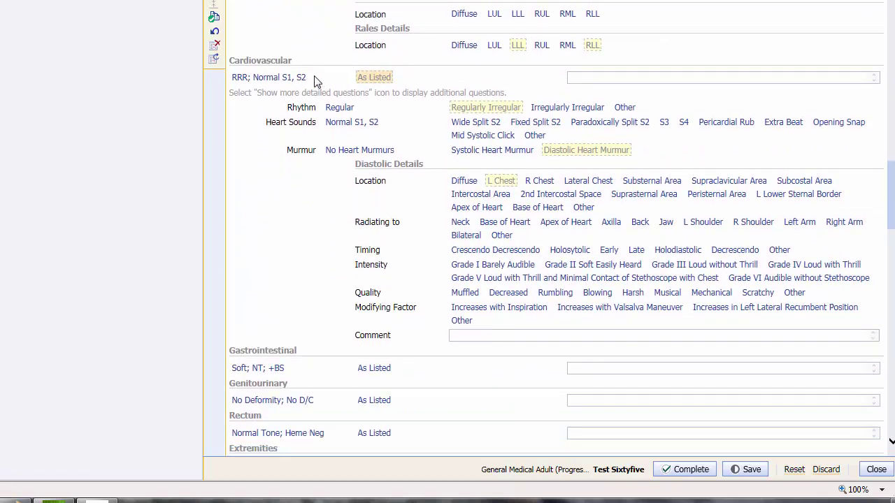
mouse_move(377, 82)
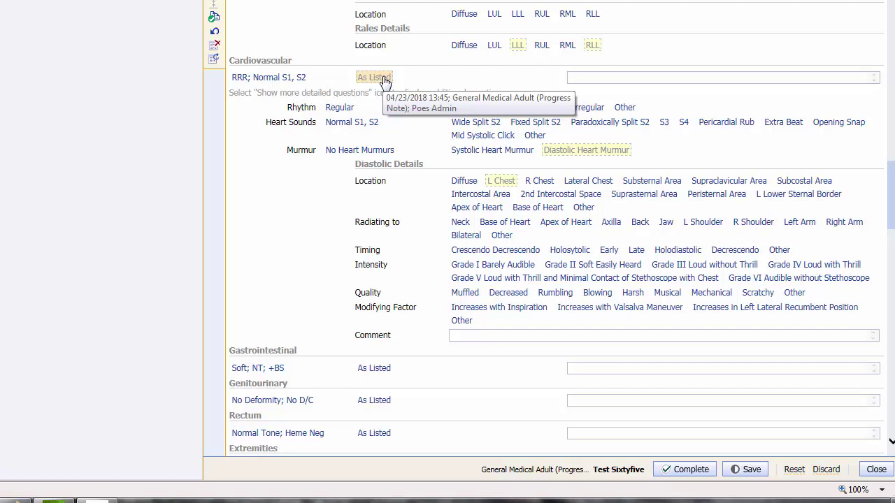
click(384, 78)
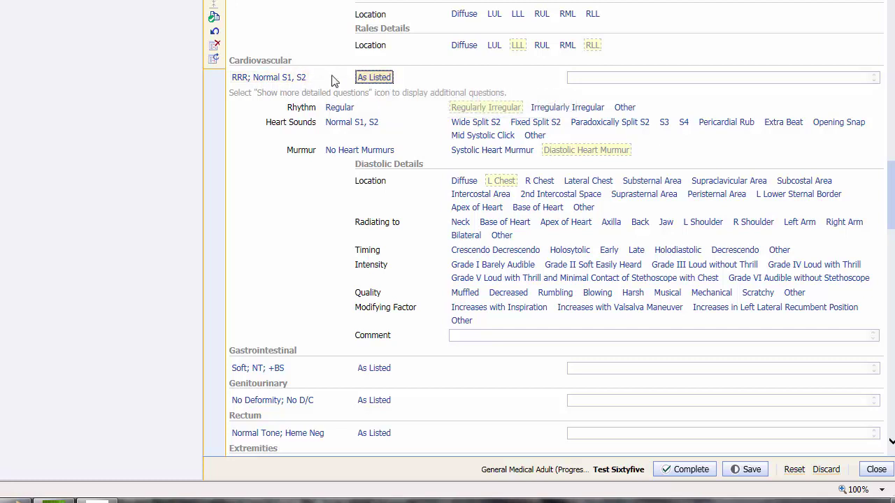
click(295, 83)
click(295, 82)
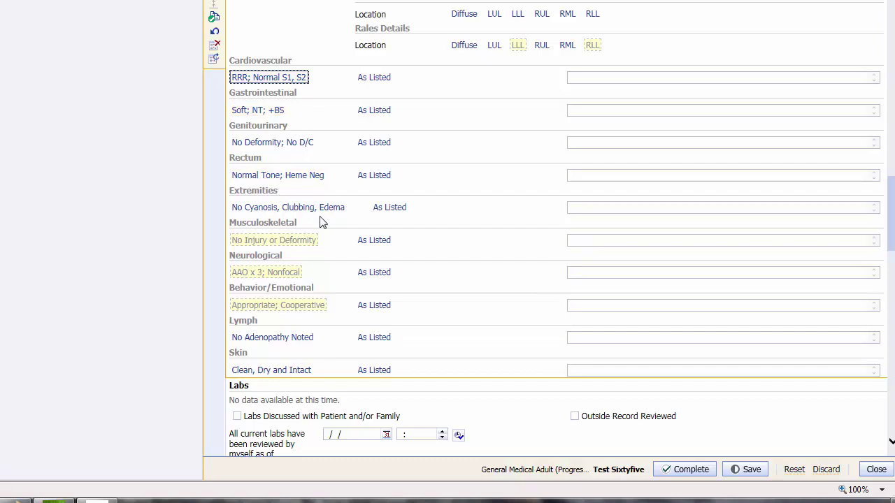
click(573, 77)
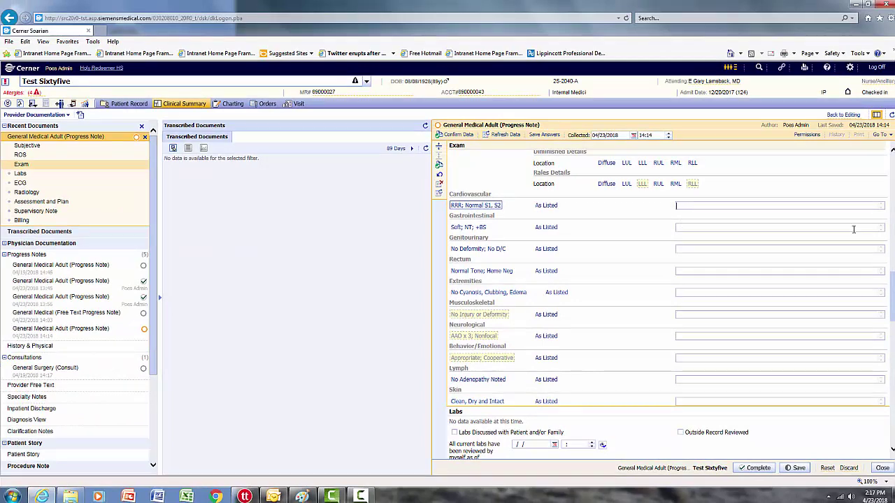
Step: Record the current date and time for the review of all current labs
scroll(892, 281, down, 1)
scroll(892, 282, down, 8)
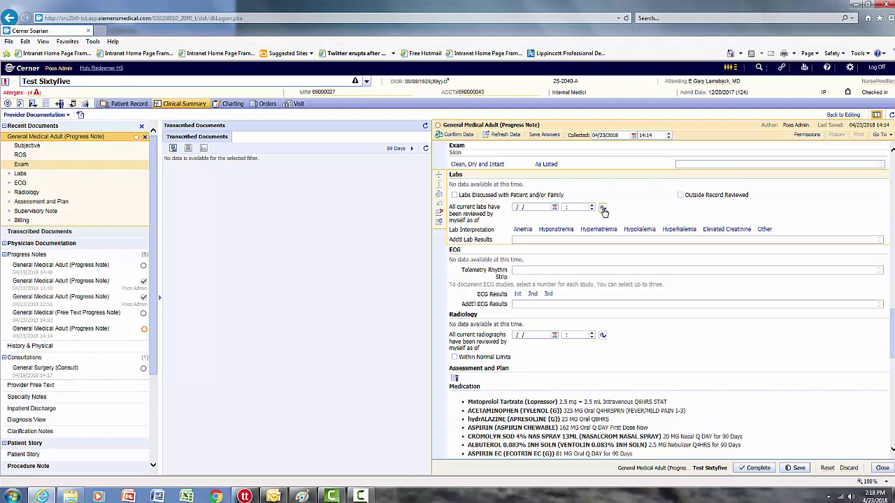
click(603, 210)
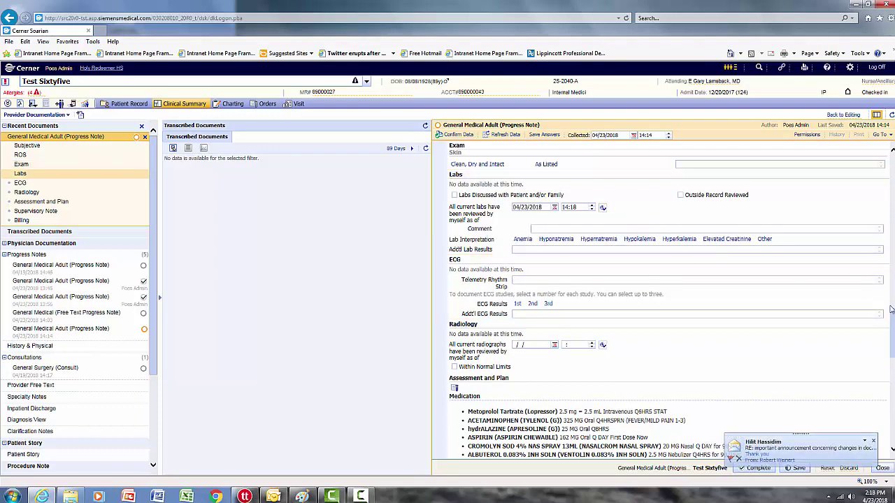
Step: Enter "AF controlled at 80/min" as the Telemetry Rhythm Strip result in the ECG section, correcting the stray space
scroll(501, 186, down, 3)
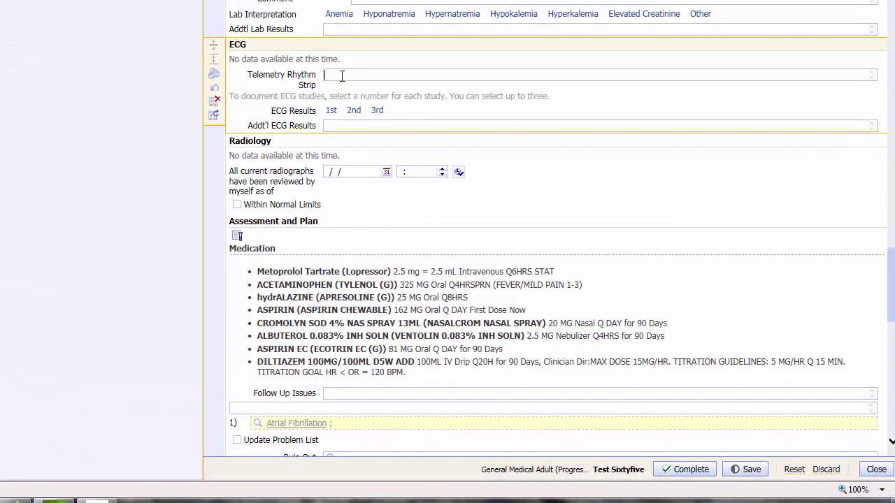
text(AF co ntrolle)
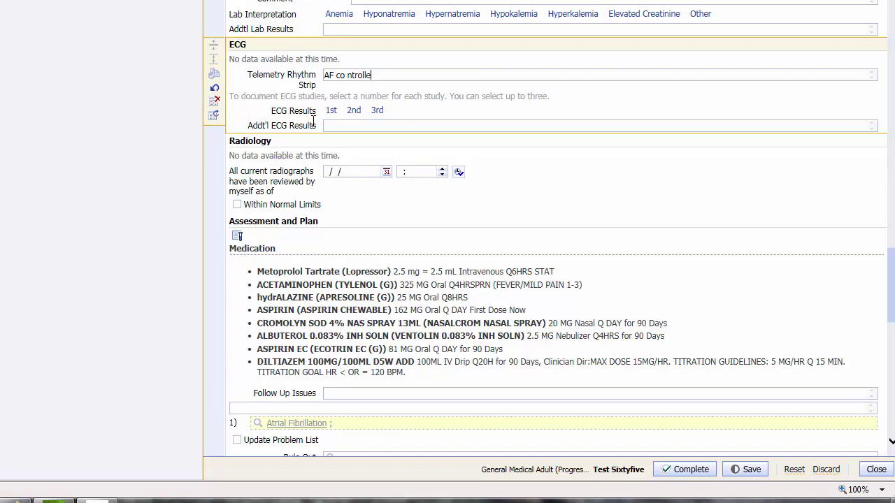
text(d)
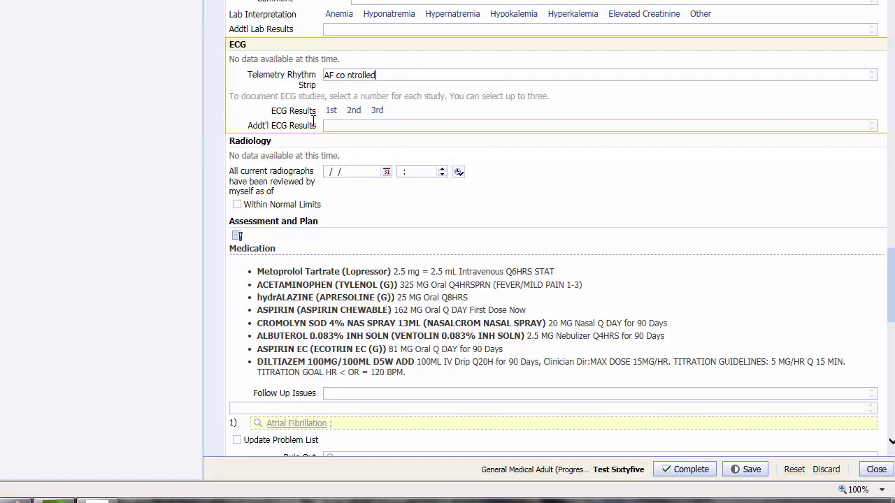
text( at 80/min)
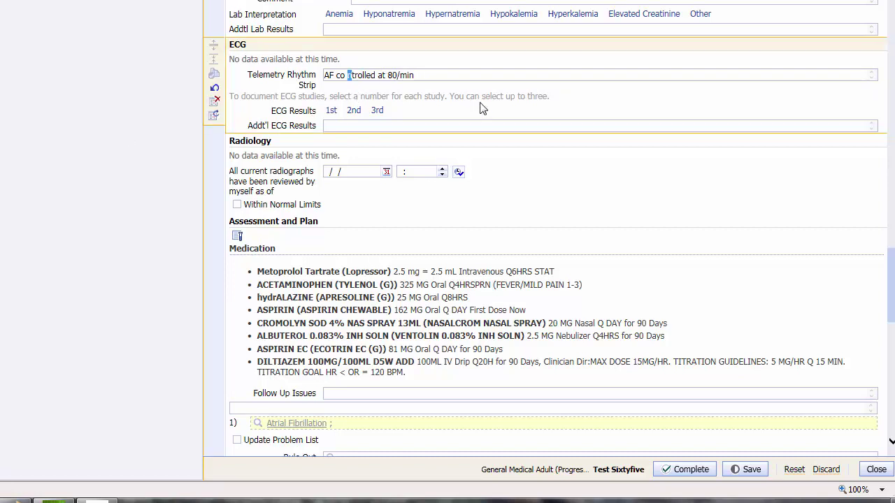
click(431, 77)
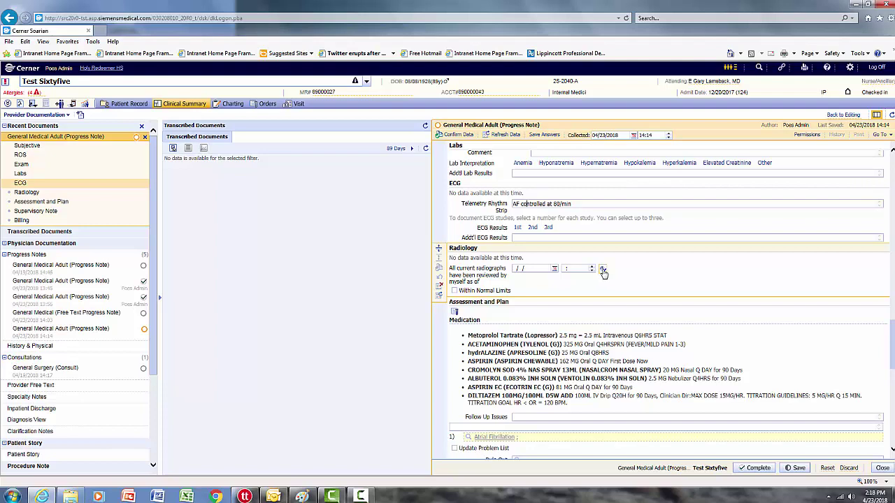
Step: Record the current date and time for the review of all current radiographs
click(603, 271)
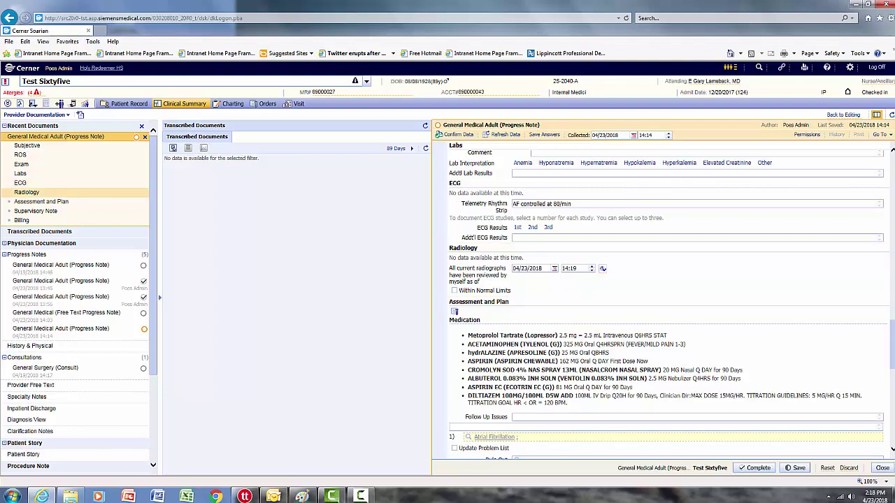
scroll(664, 306, down, 5)
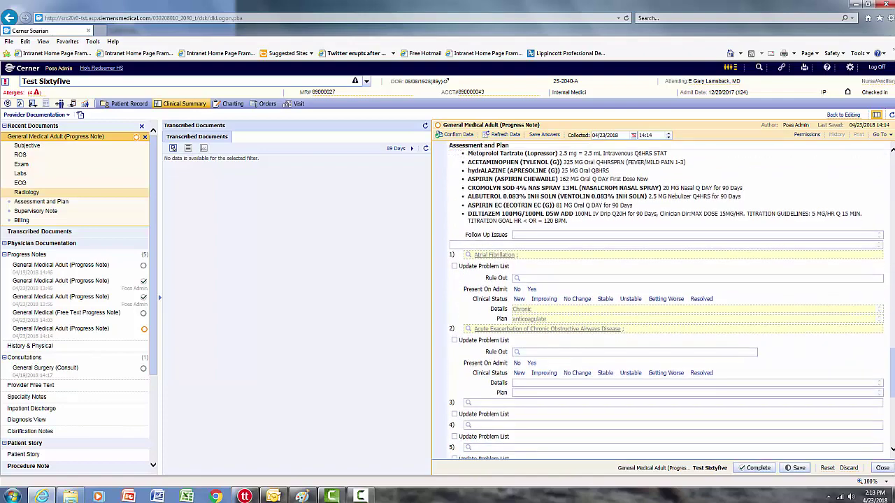
scroll(573, 201, up, 1)
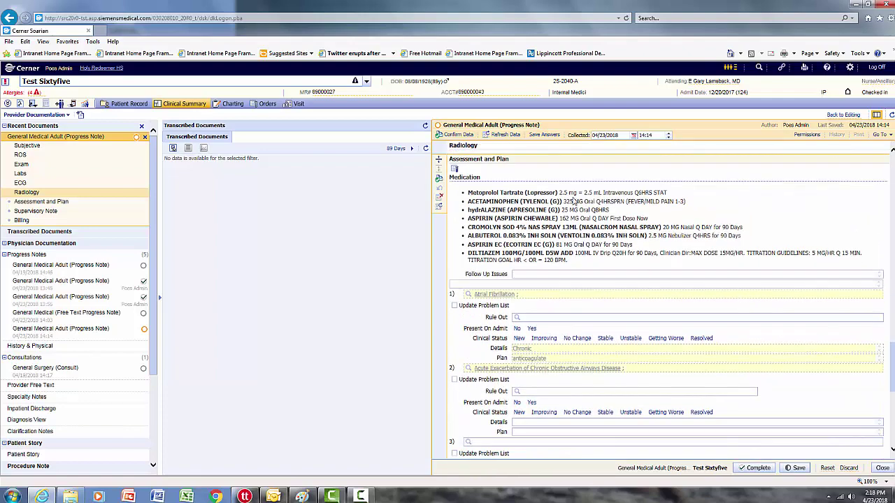
Step: Accept the carried-forward Atrial Fibrillation problem and its Chronic details, marking it present on admission with clinical status Stable
click(534, 276)
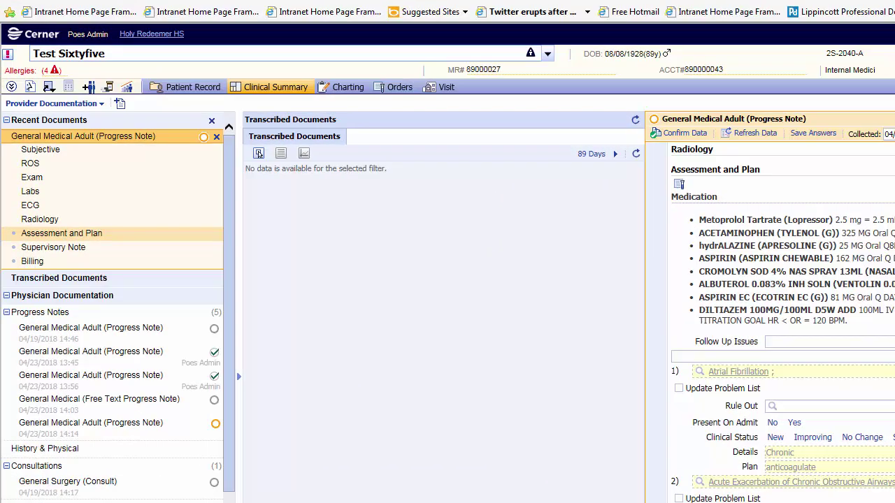
scroll(597, 274, down, 1)
scroll(781, 321, down, 3)
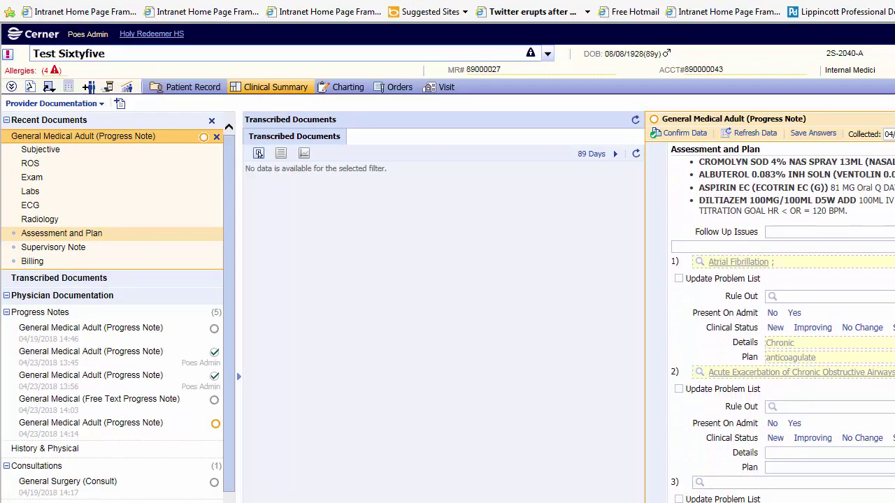
scroll(763, 239, down, 1)
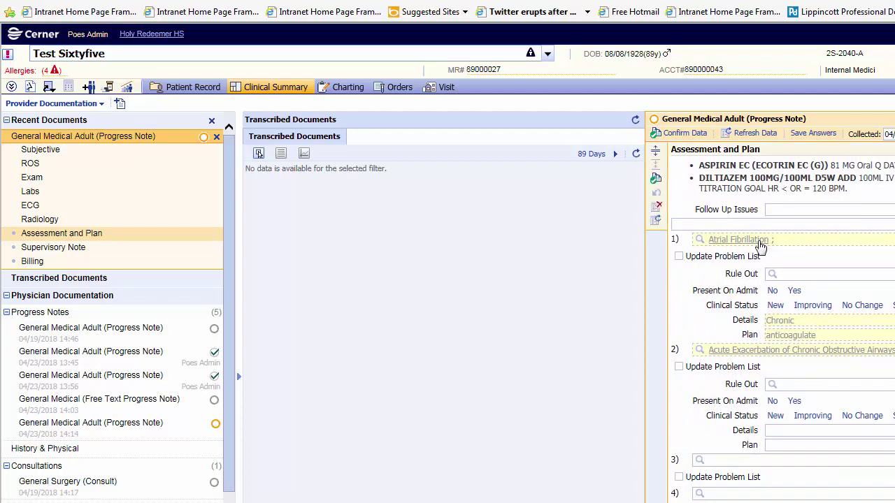
mouse_move(760, 245)
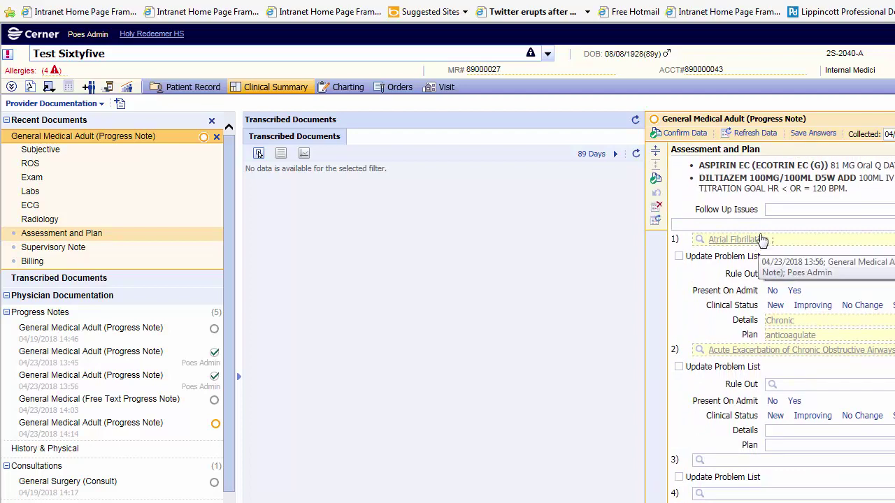
click(760, 243)
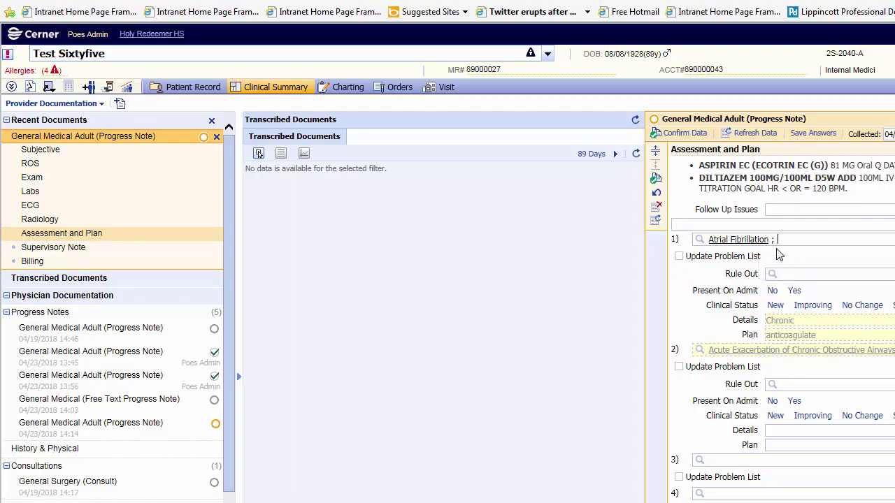
click(793, 291)
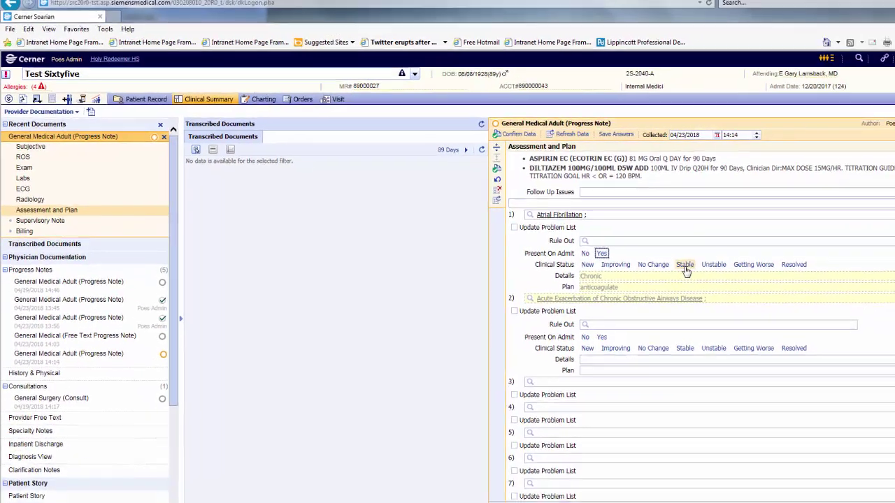
click(833, 292)
mouse_move(742, 306)
click(539, 261)
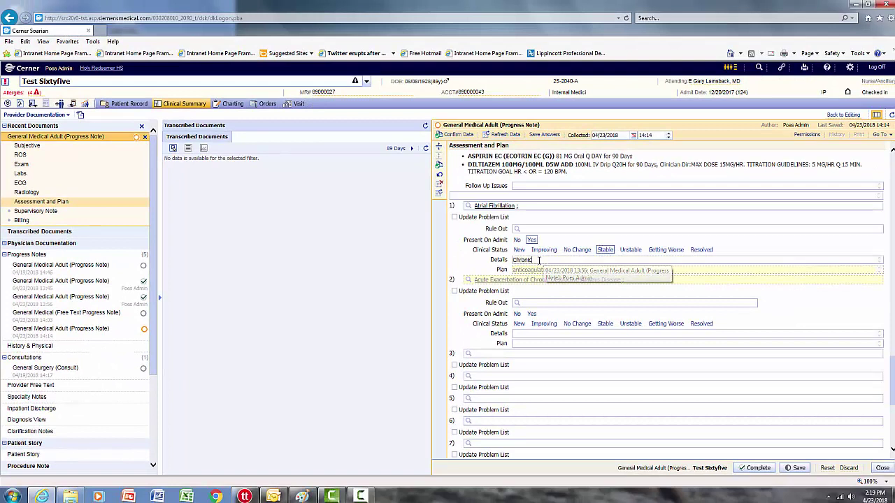
click(567, 255)
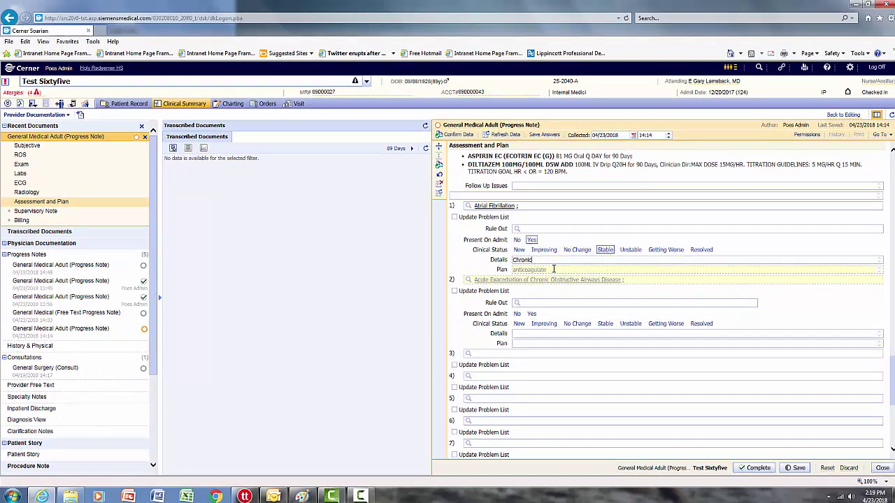
Step: Accept the carried-forward Acute Exacerbation of Chronic Obstructive Airways Disease problem, marking it Improving and present on admission
click(543, 282)
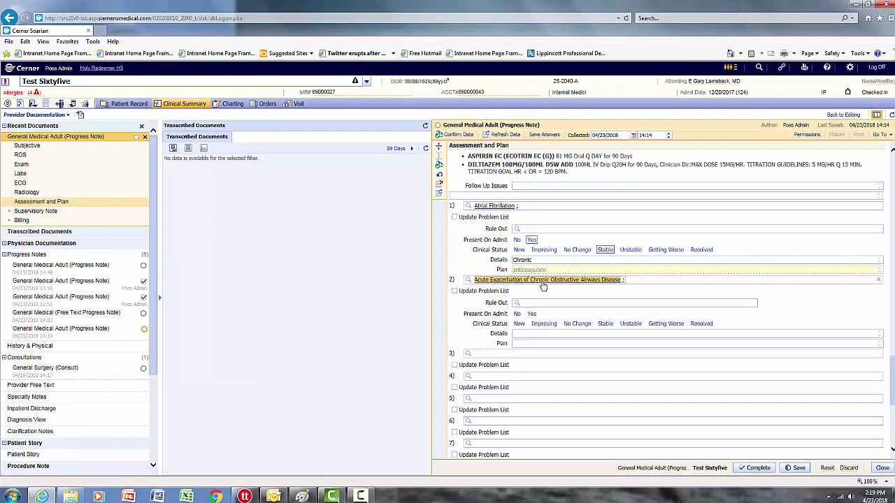
click(539, 326)
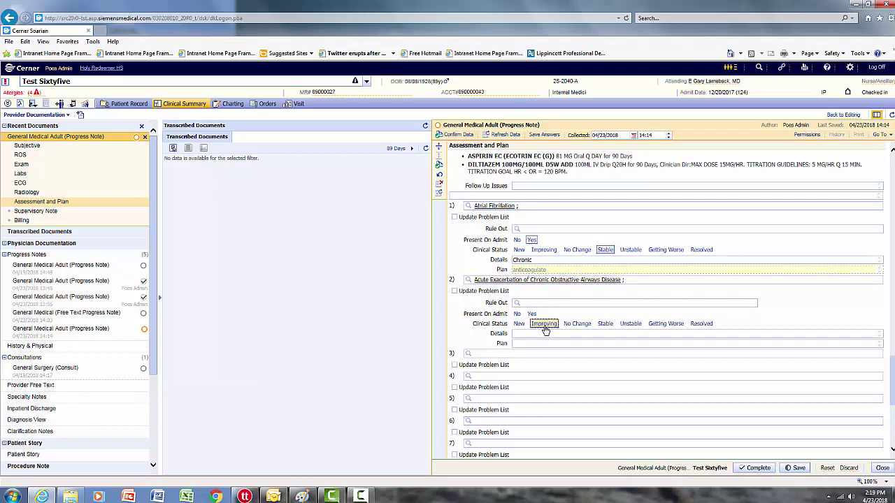
click(532, 315)
click(494, 352)
text(Hy)
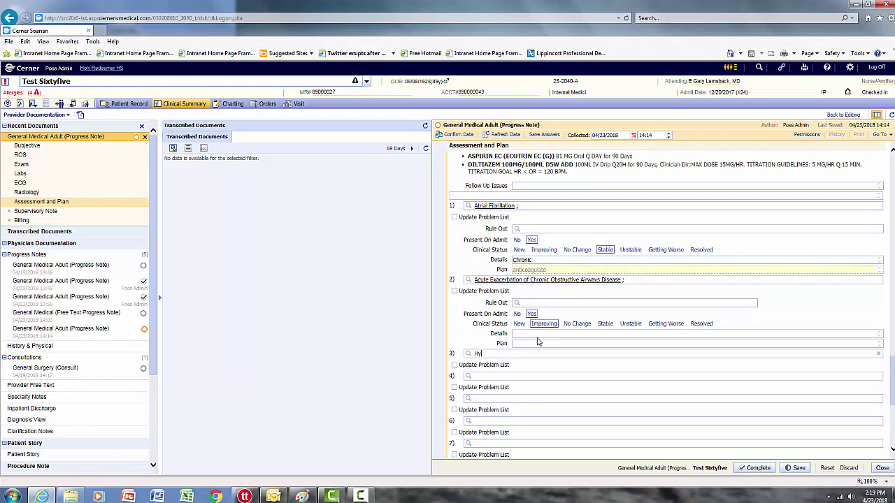
text(pothy)
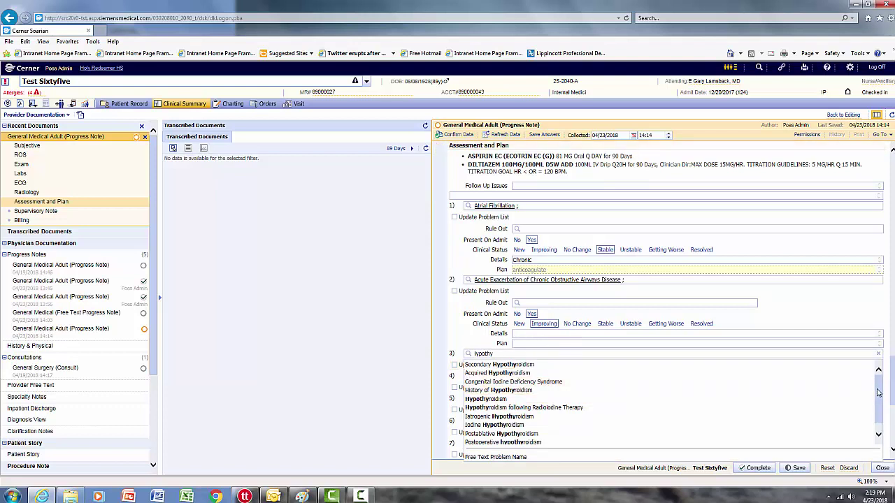
scroll(879, 393, down, 1)
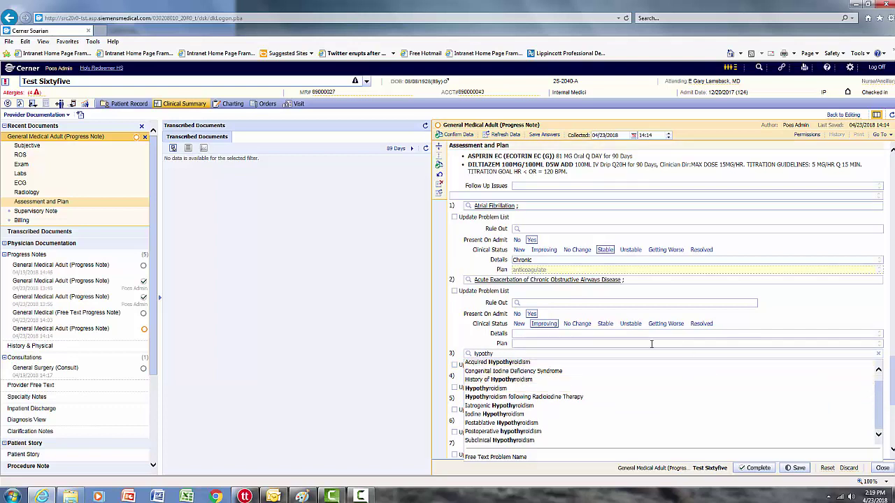
click(518, 342)
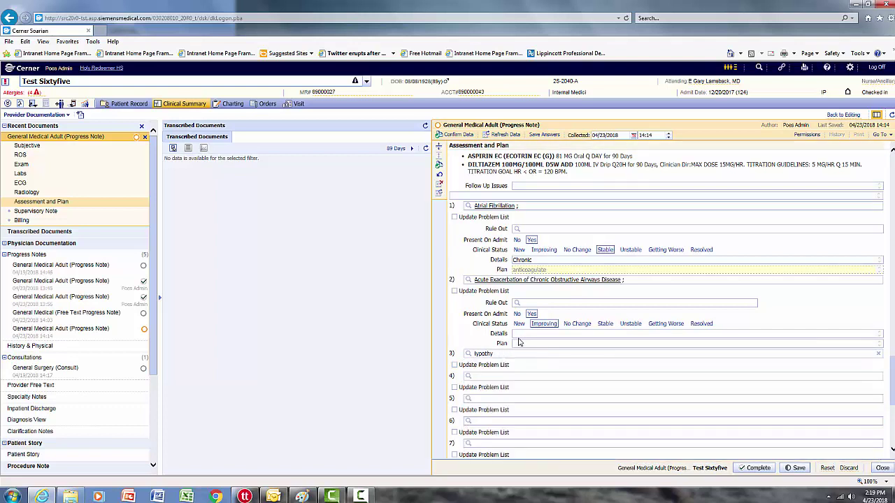
key(BackSpace)
key(BackSpace)
key(BackSpace)
key(BackSpace)
key(BackSpace)
key(BackSpace)
key(BackSpace)
Step: Add "Acute on chronic renal failure" as the third problem, using a free-text problem name
text(Acute on chronic)
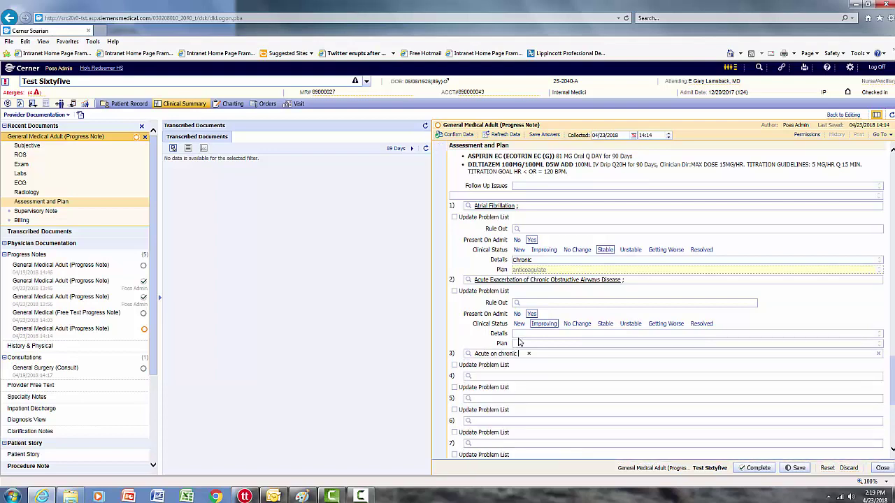
text( renal)
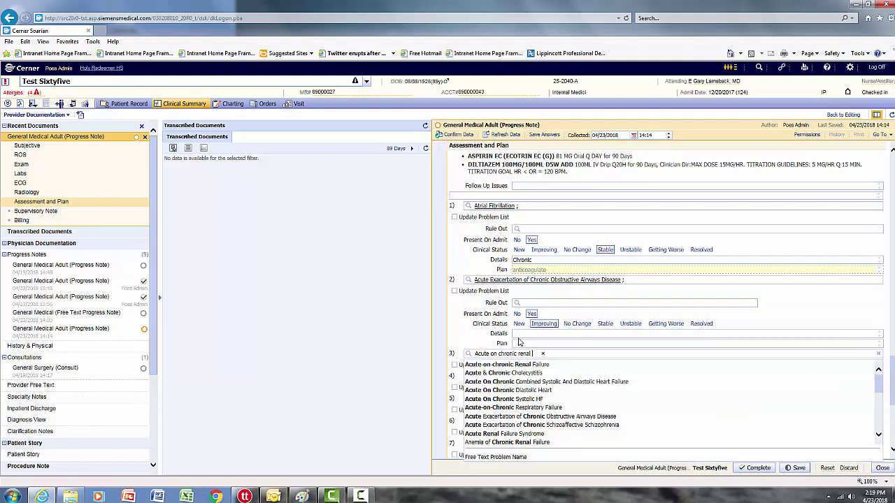
text( fail)
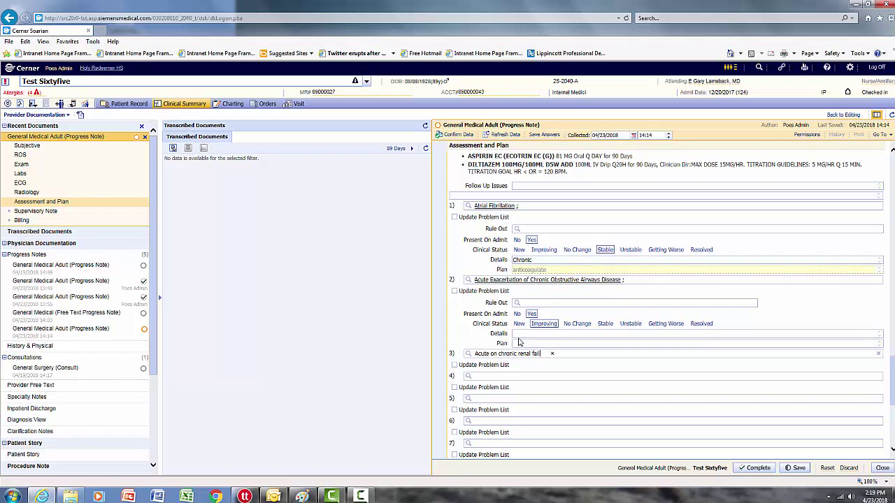
text(ure)
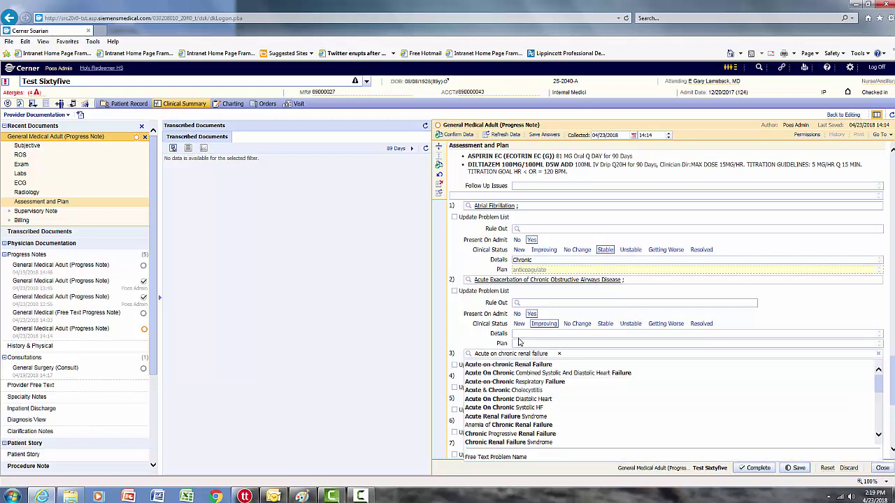
click(491, 458)
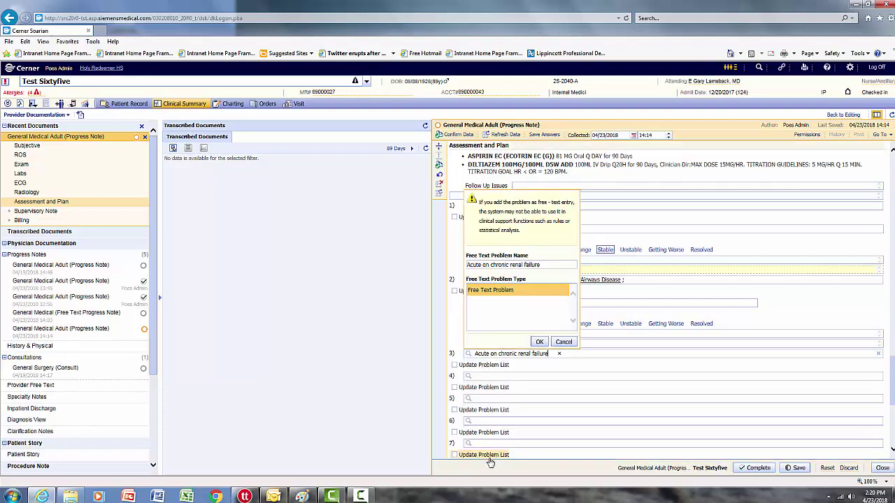
click(538, 343)
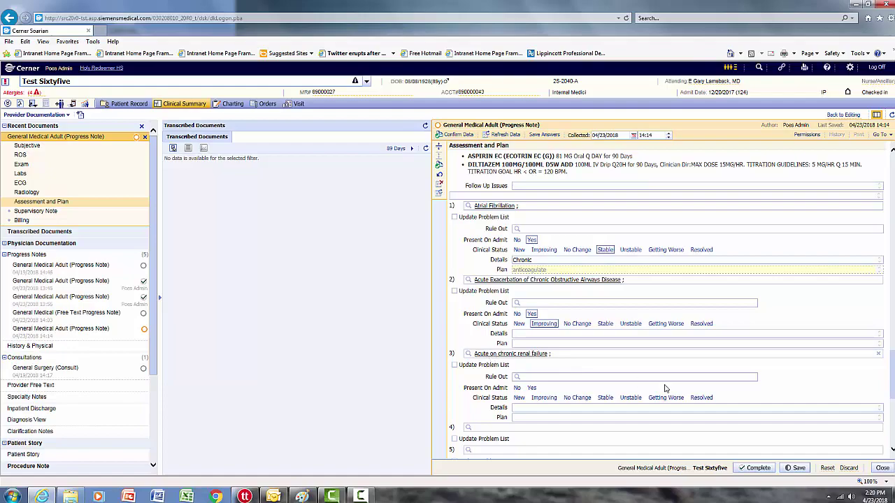
Step: Set the Code Status in the Assessment and Plan section to Full Code
scroll(516, 350, down, 5)
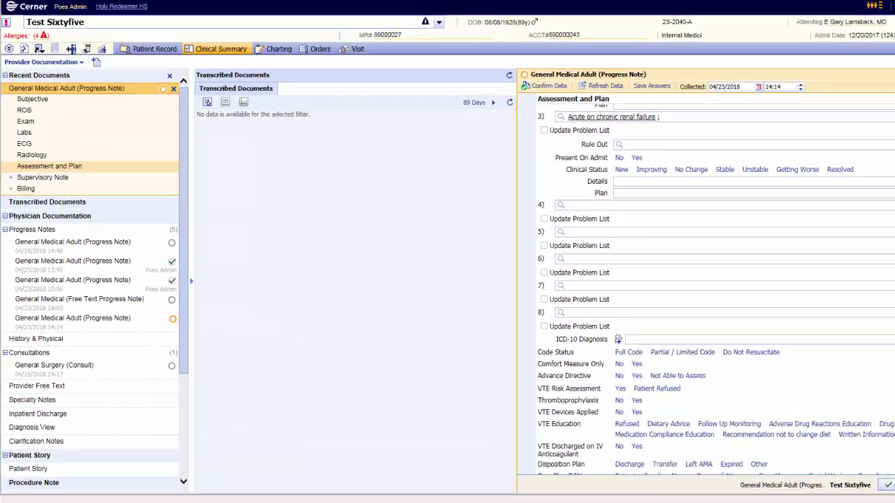
scroll(664, 300, down, 3)
scroll(776, 209, down, 1)
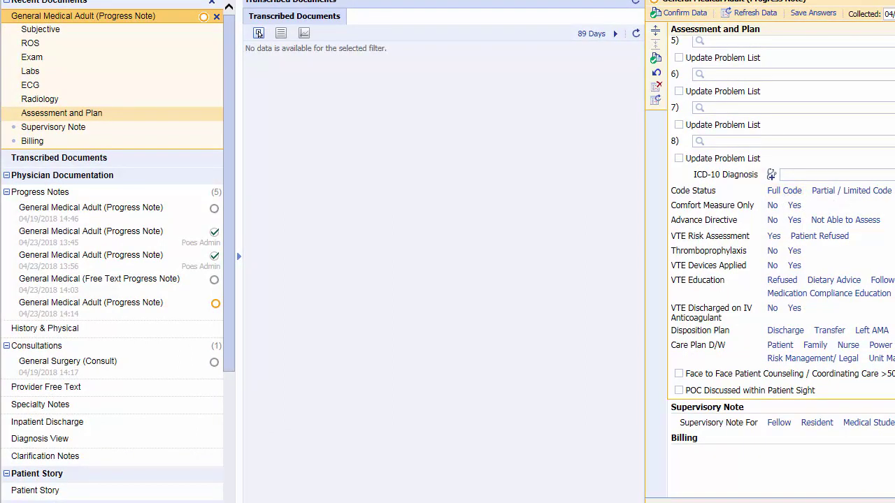
click(797, 194)
Step: Try the Transfer and Left AMA disposition plans and settle on Expired
click(785, 334)
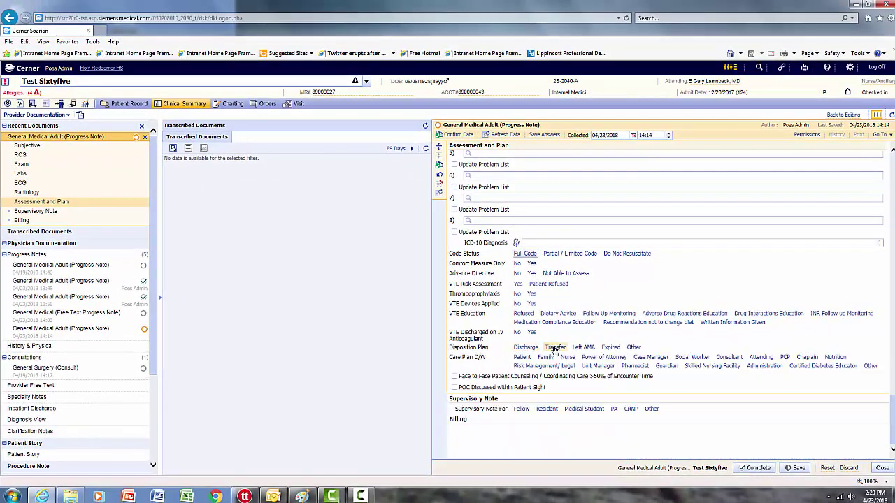
click(600, 344)
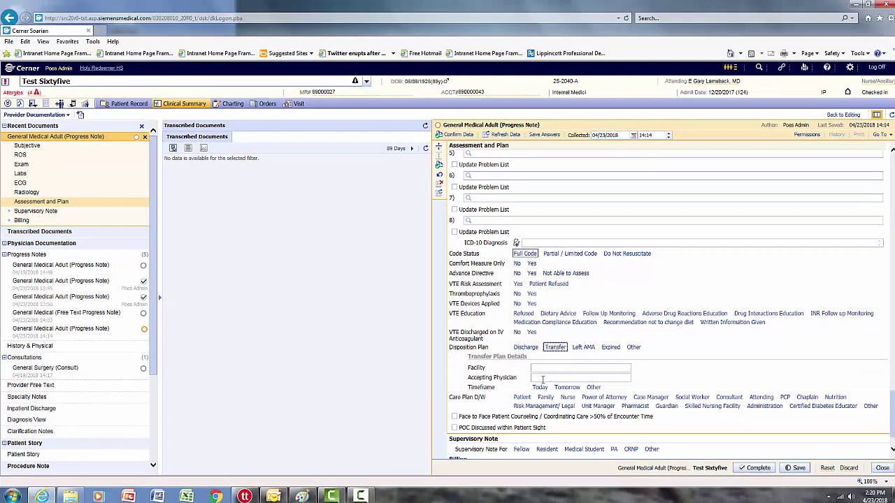
click(552, 348)
click(586, 348)
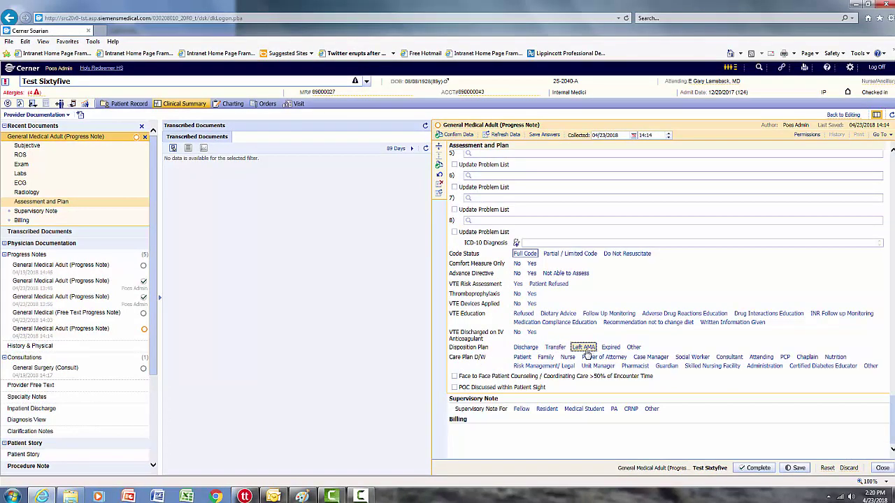
click(608, 348)
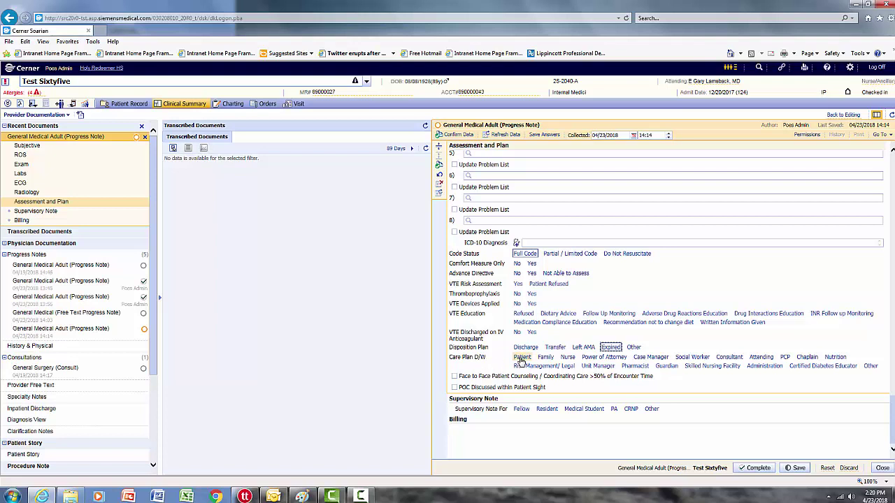
Step: Record the care plan as discussed with Patient, Nurse and Consultant, and choose a cardiology provider from the search as Consultant 1
click(522, 357)
click(566, 358)
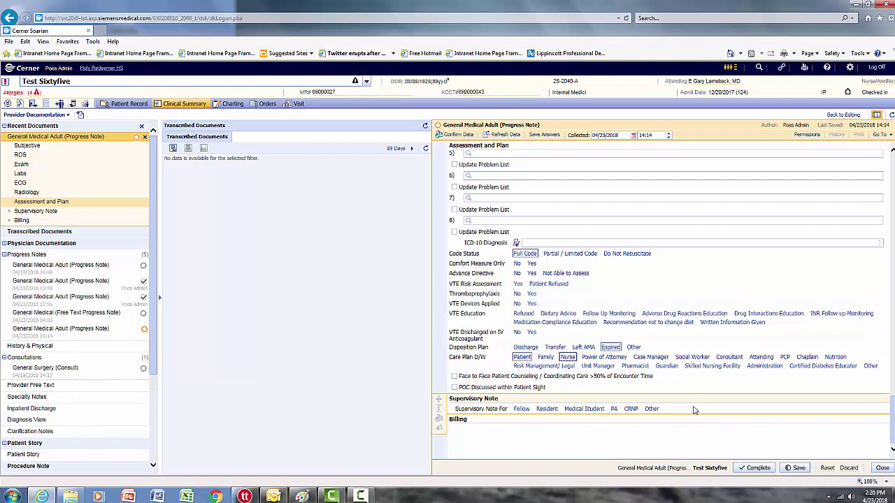
click(729, 358)
click(567, 386)
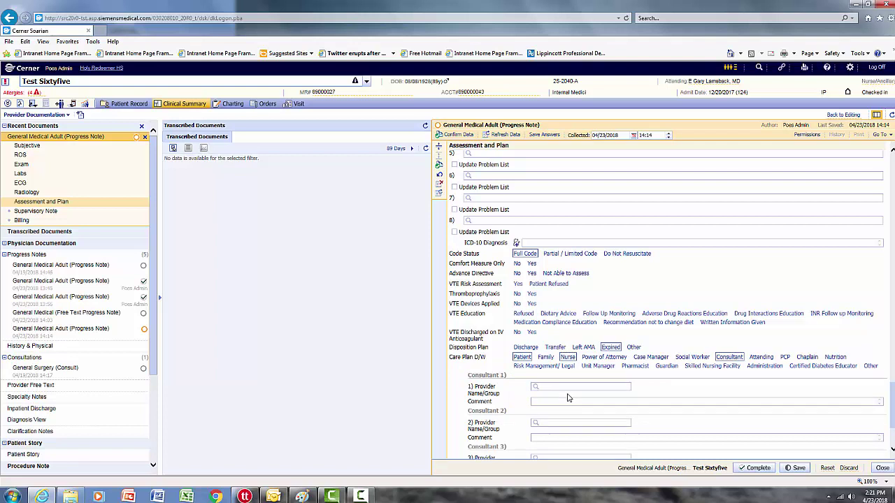
text(mann)
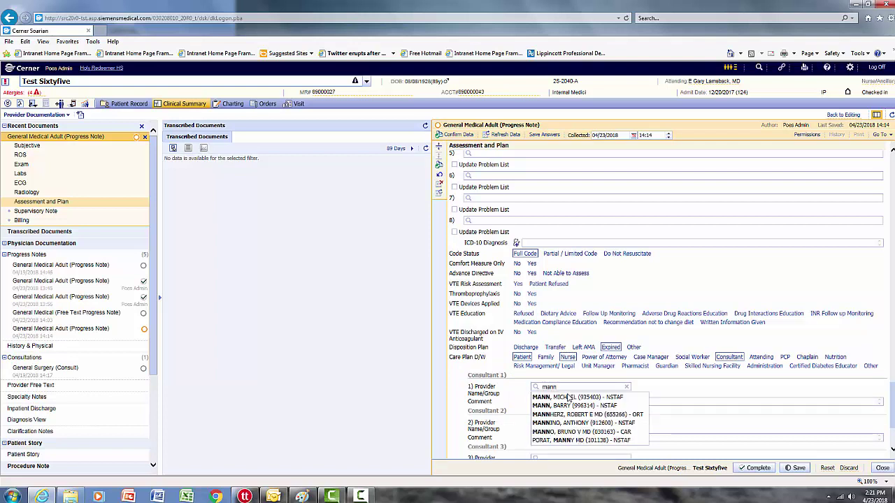
click(593, 433)
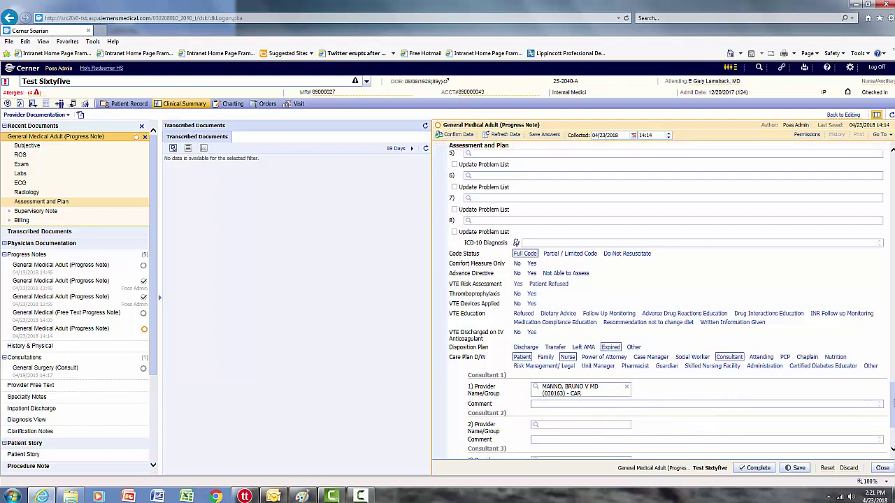
Step: Save and sign the progress note as complete
scroll(891, 404, down, 3)
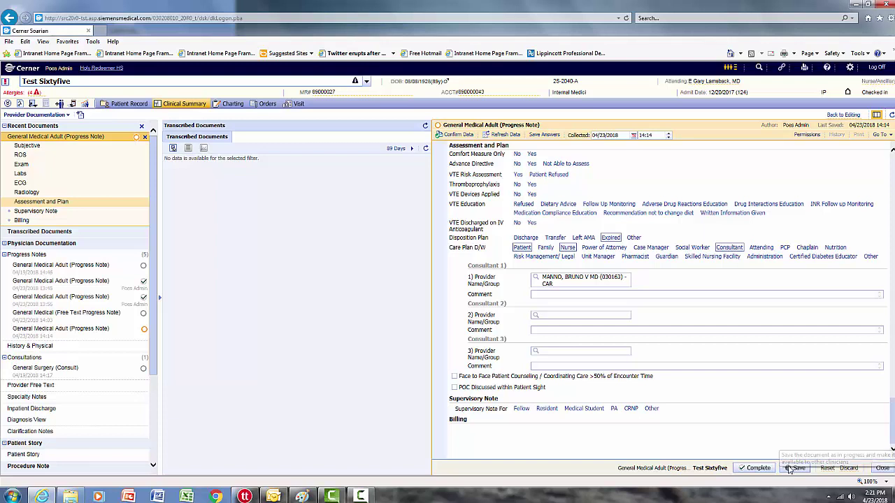
click(793, 472)
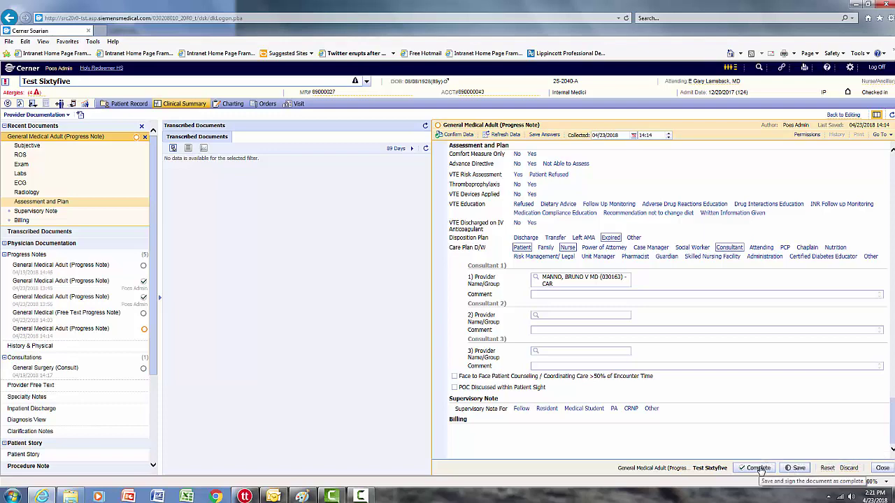
click(758, 468)
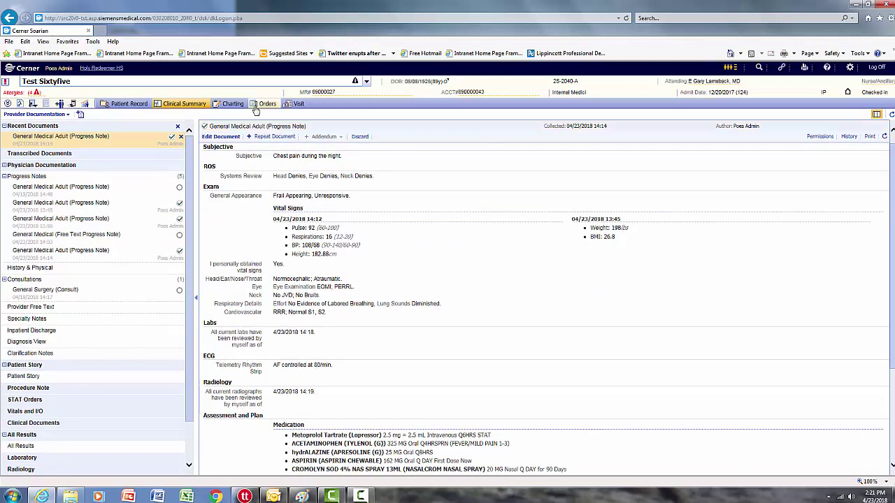
Step: Reopen the completed progress note for editing and close it again
click(235, 138)
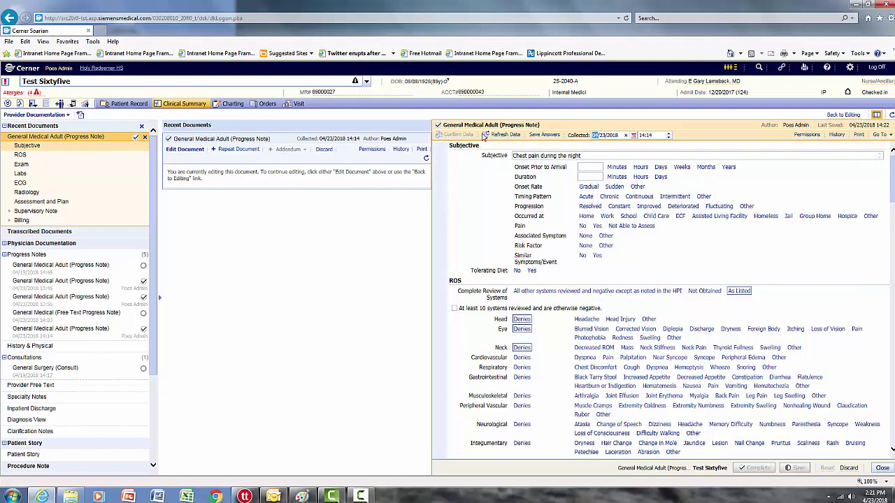
click(882, 468)
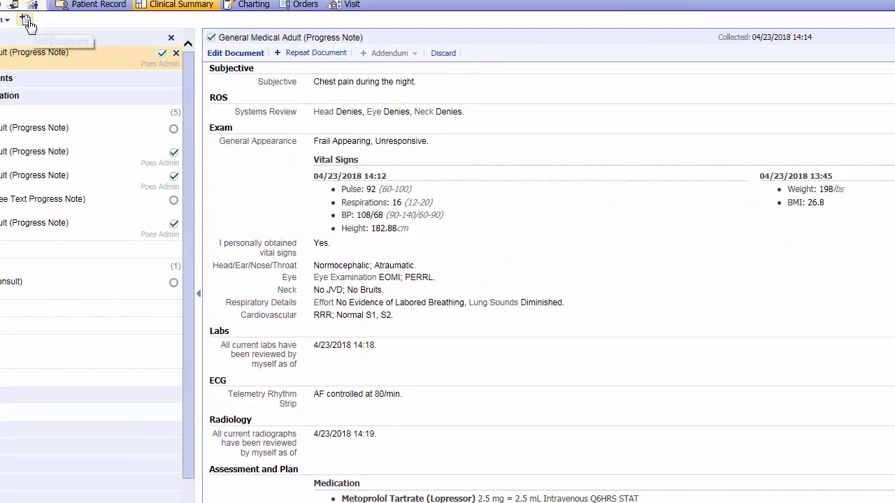
Step: Search the document templates for "general medical" and create a new General Medical (Free Text Consult) document
click(27, 22)
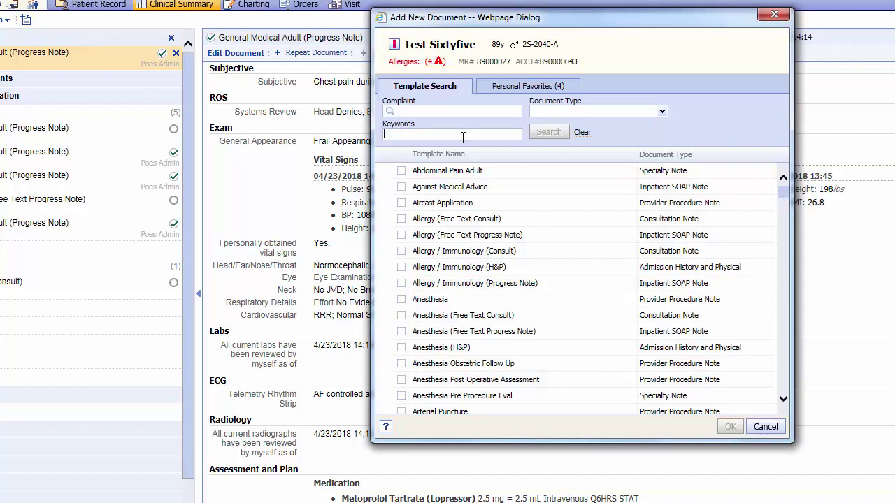
text(eneral medical)
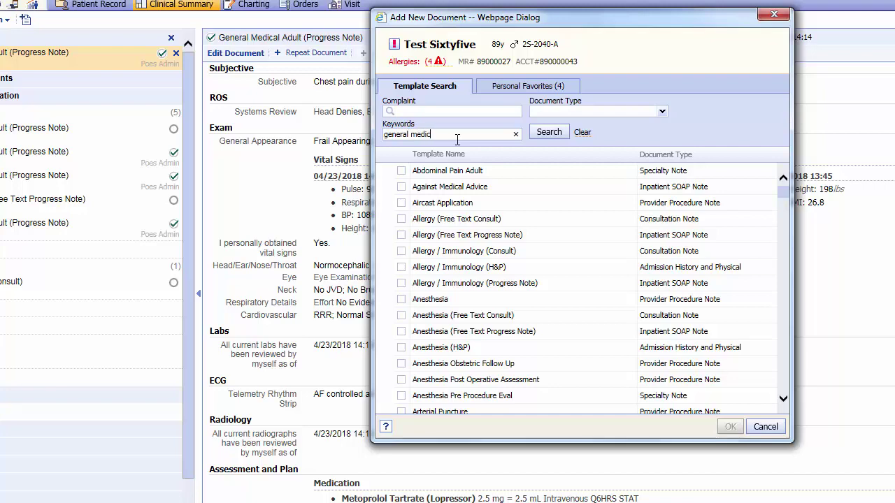
click(543, 135)
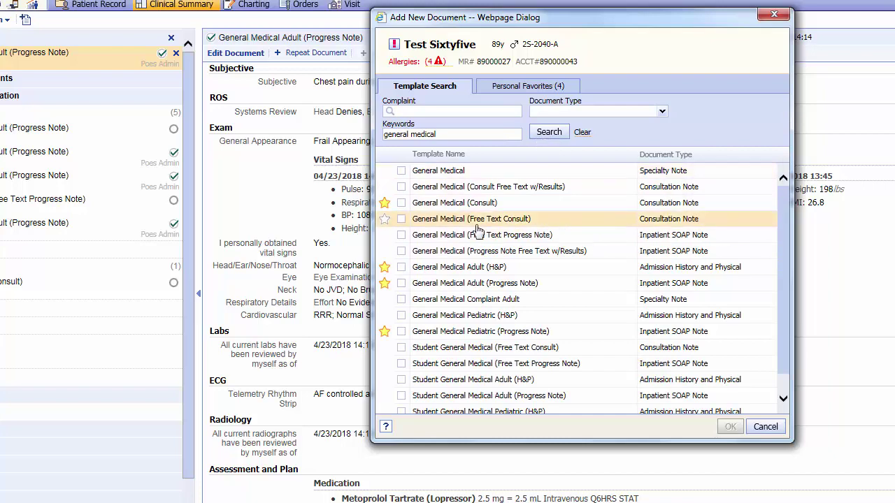
click(401, 219)
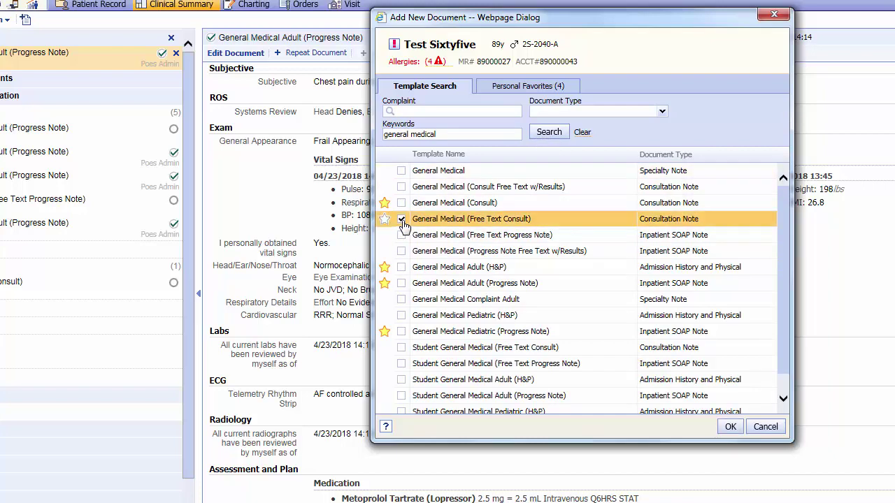
click(727, 427)
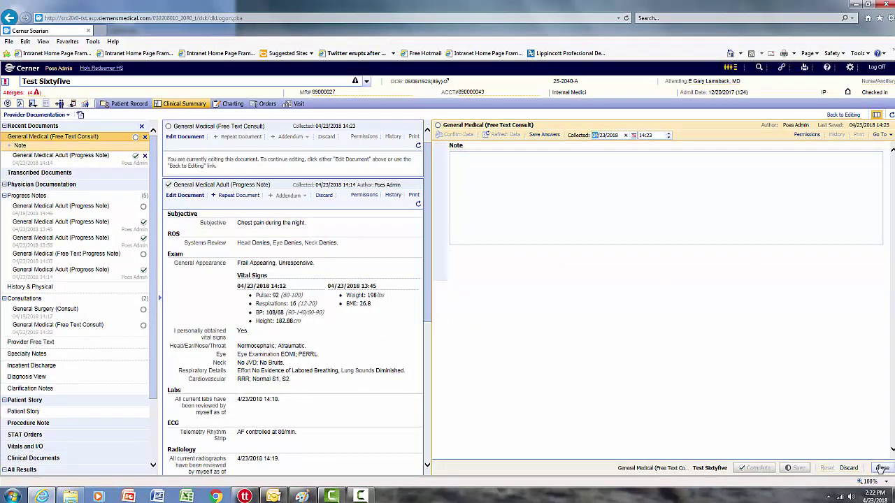
Step: Discard the empty General Medical (Free Text Consult) document and look over the completed progress note
click(844, 201)
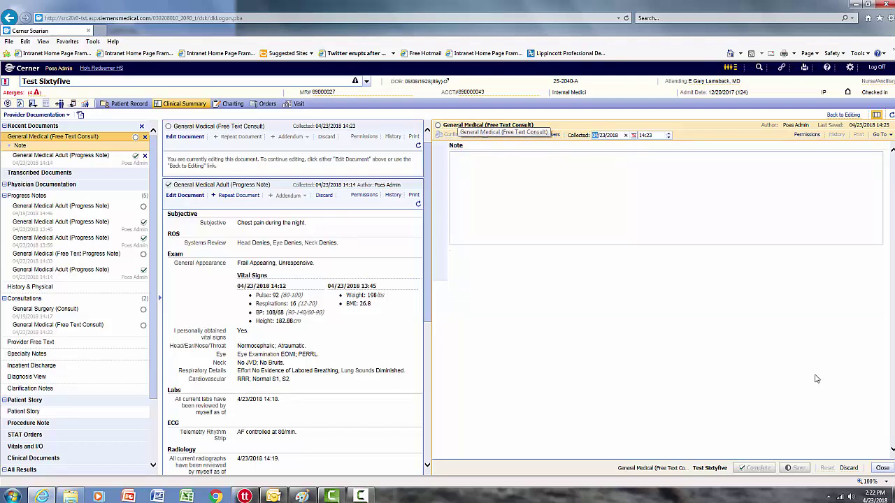
click(848, 468)
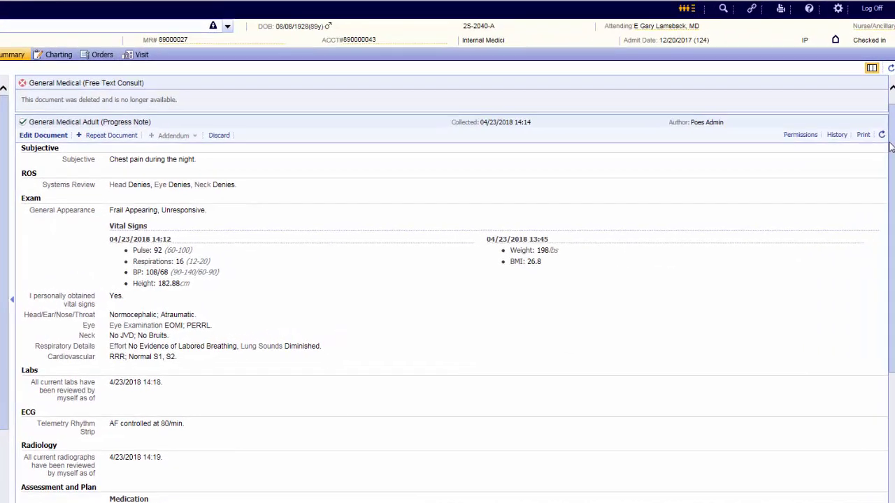
scroll(891, 147, down, 5)
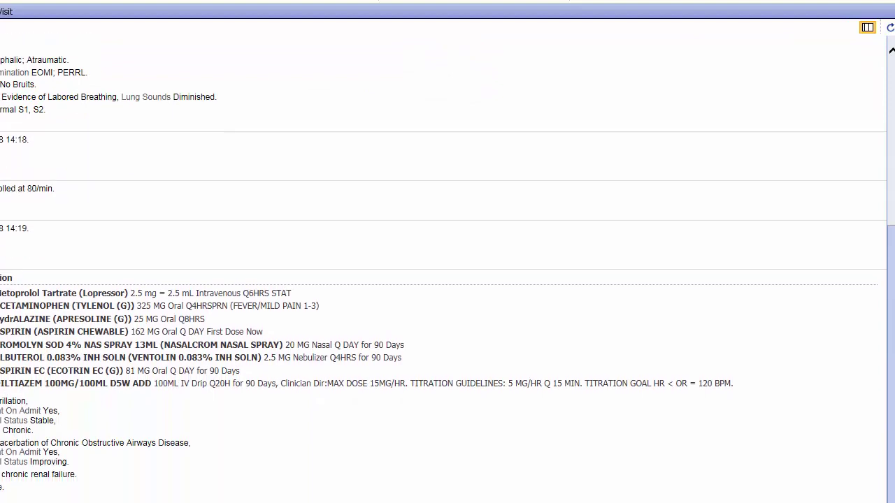
scroll(891, 50, up, 4)
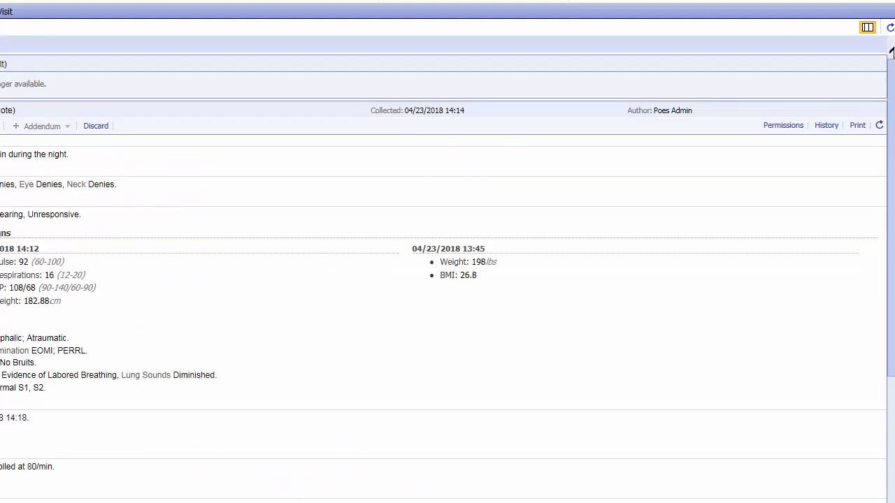